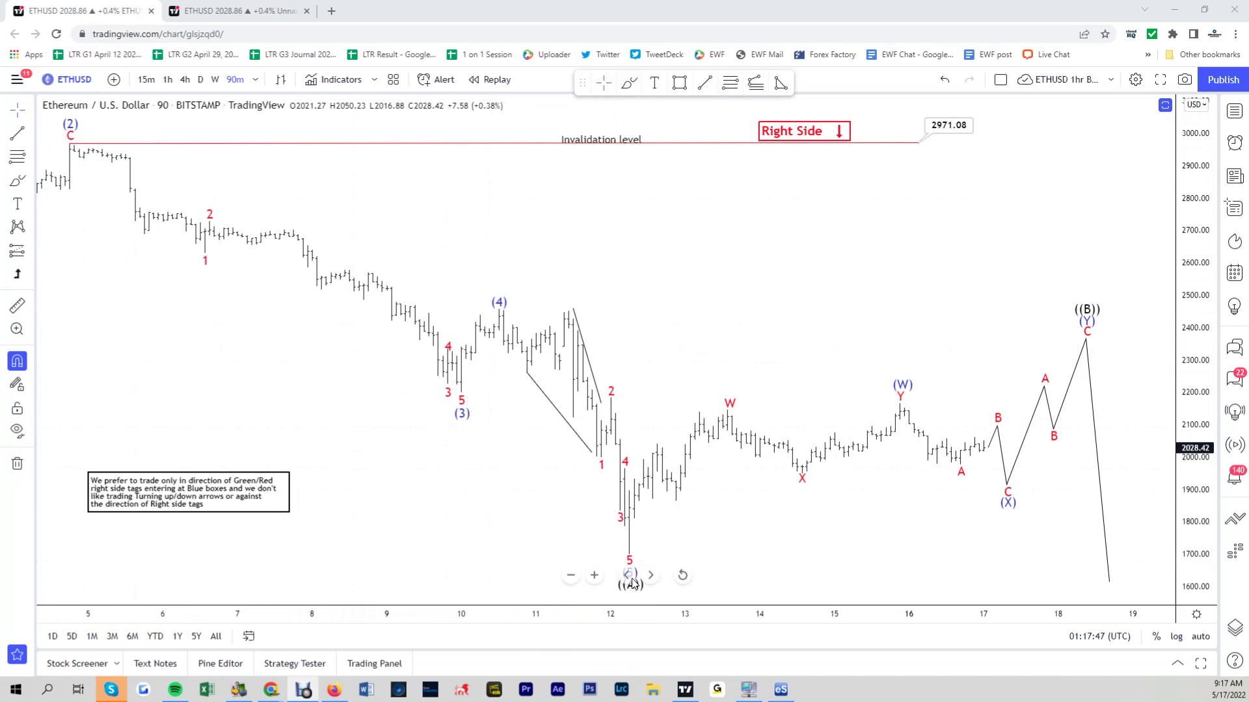
Examine the Elliott wave count on the 90-minute ETHUSD chart and the price structure on the daily chart
{"action": "left_click_drag", "start_coordinate": [742, 539], "coordinate": [705, 485]}
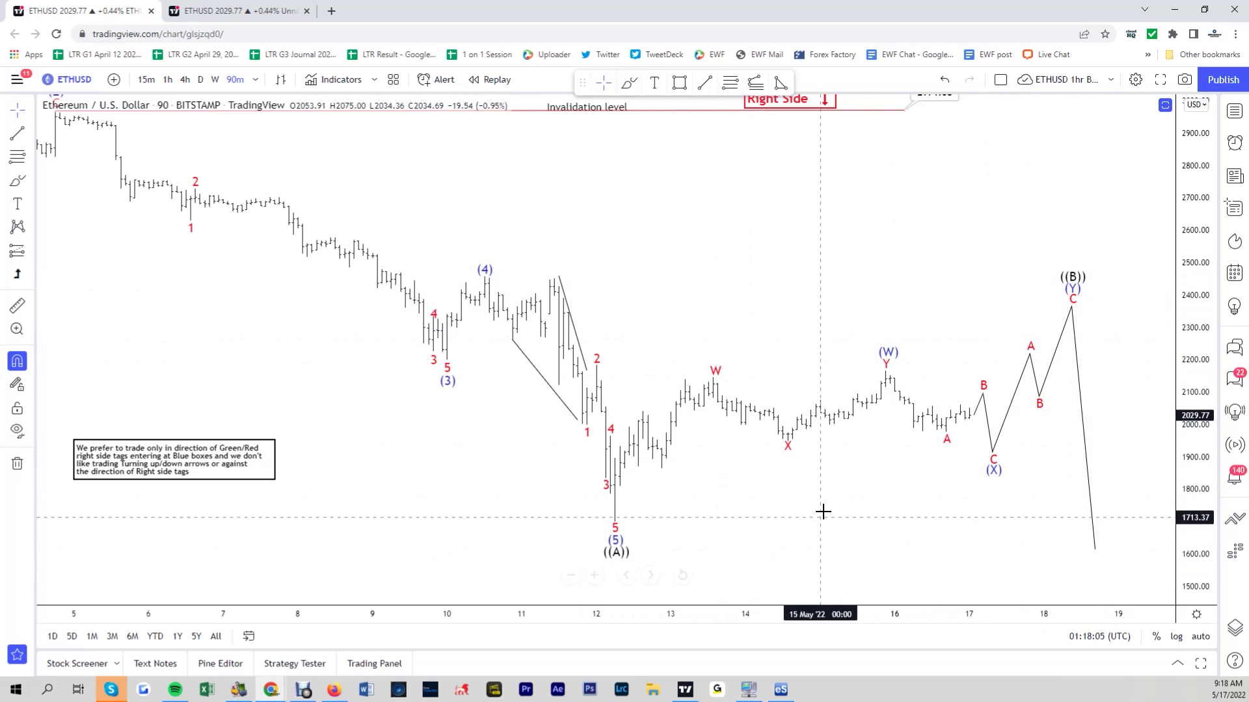
{"action": "key", "text": "Left"}
{"action": "key", "text": "Left"}
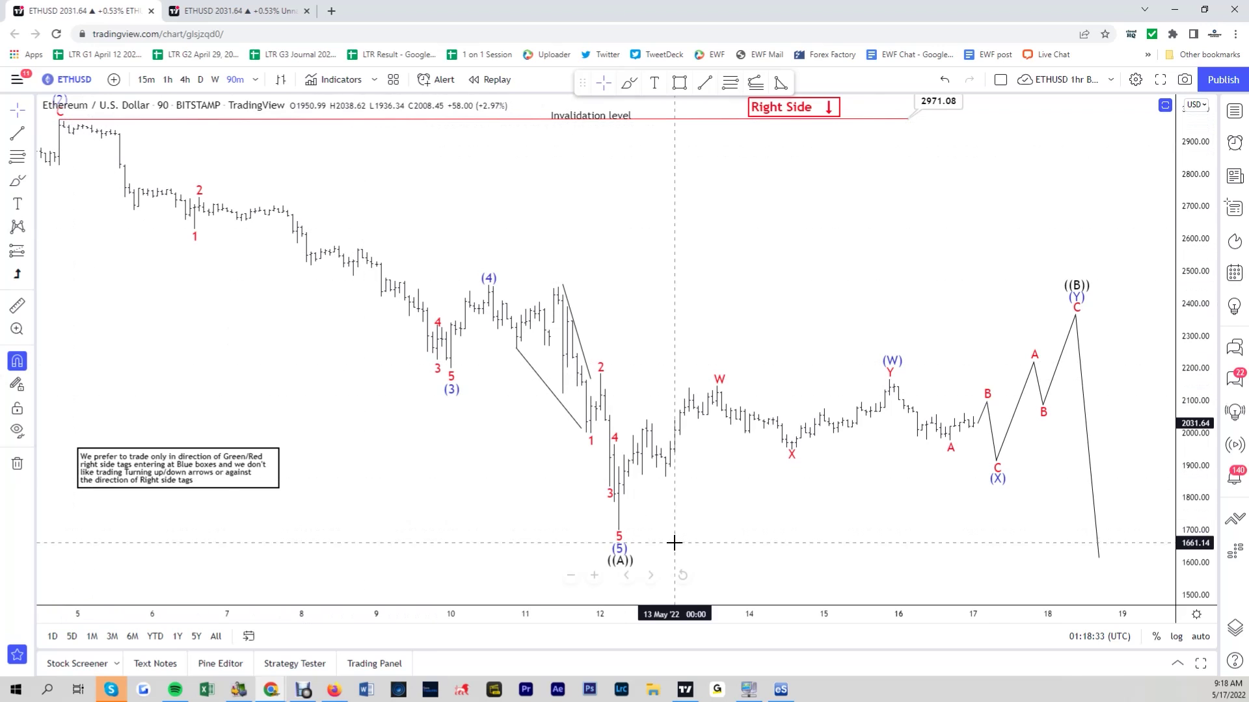
{"action": "left_click_drag", "start_coordinate": [63, 108], "coordinate": [66, 120]}
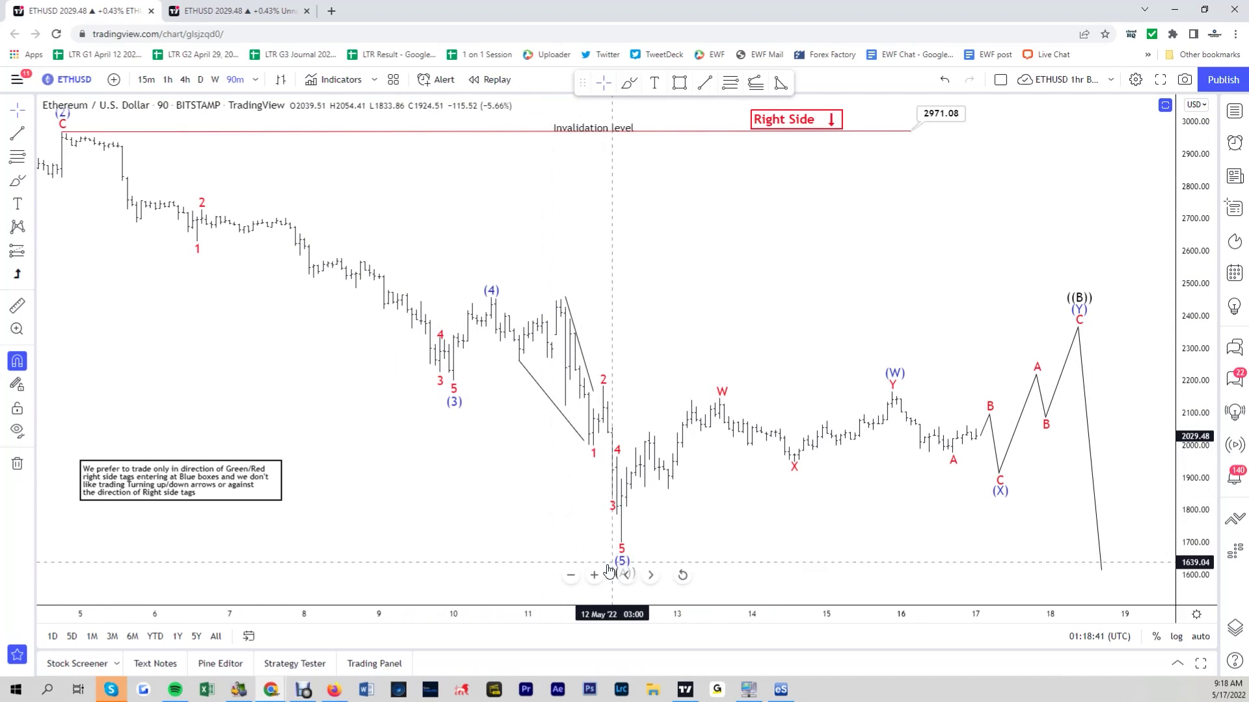
{"action": "left_click_drag", "start_coordinate": [618, 569], "coordinate": [618, 557]}
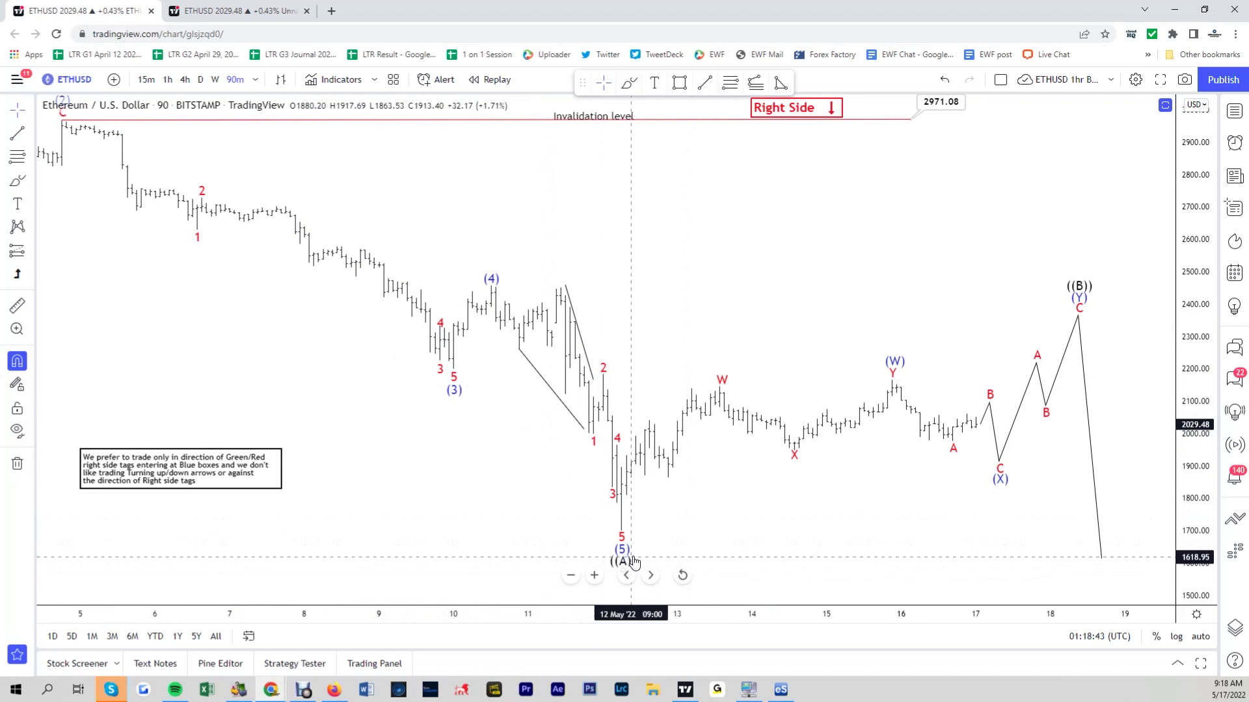
{"action": "left_click_drag", "start_coordinate": [827, 268], "coordinate": [838, 287]}
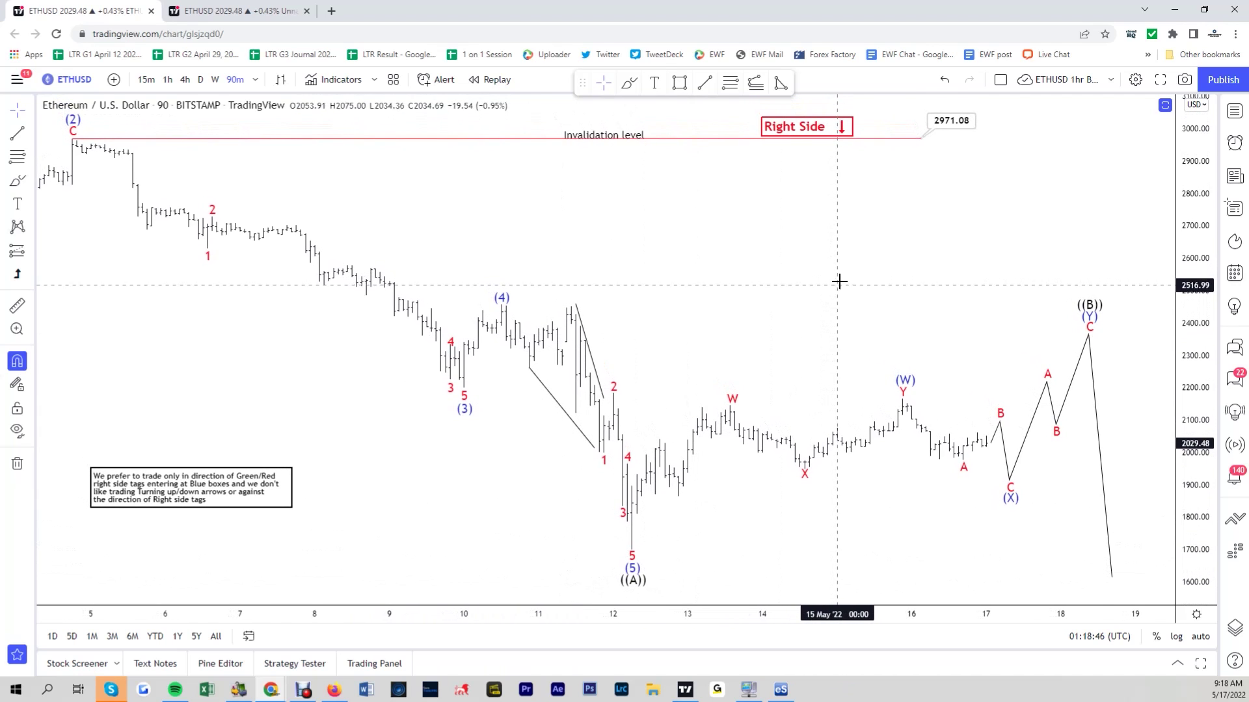
{"action": "left_click", "coordinate": [221, 14]}
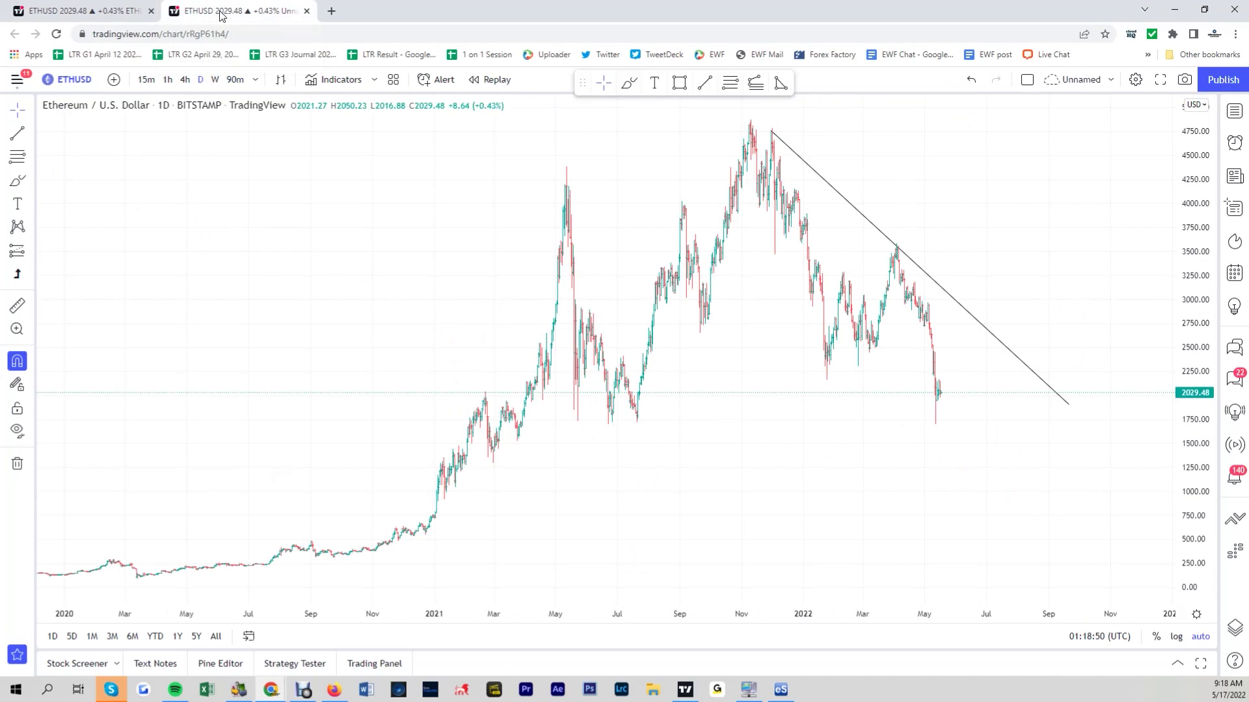
{"action": "scroll", "coordinate": [761, 440], "scroll_direction": "up", "scroll_amount": 4}
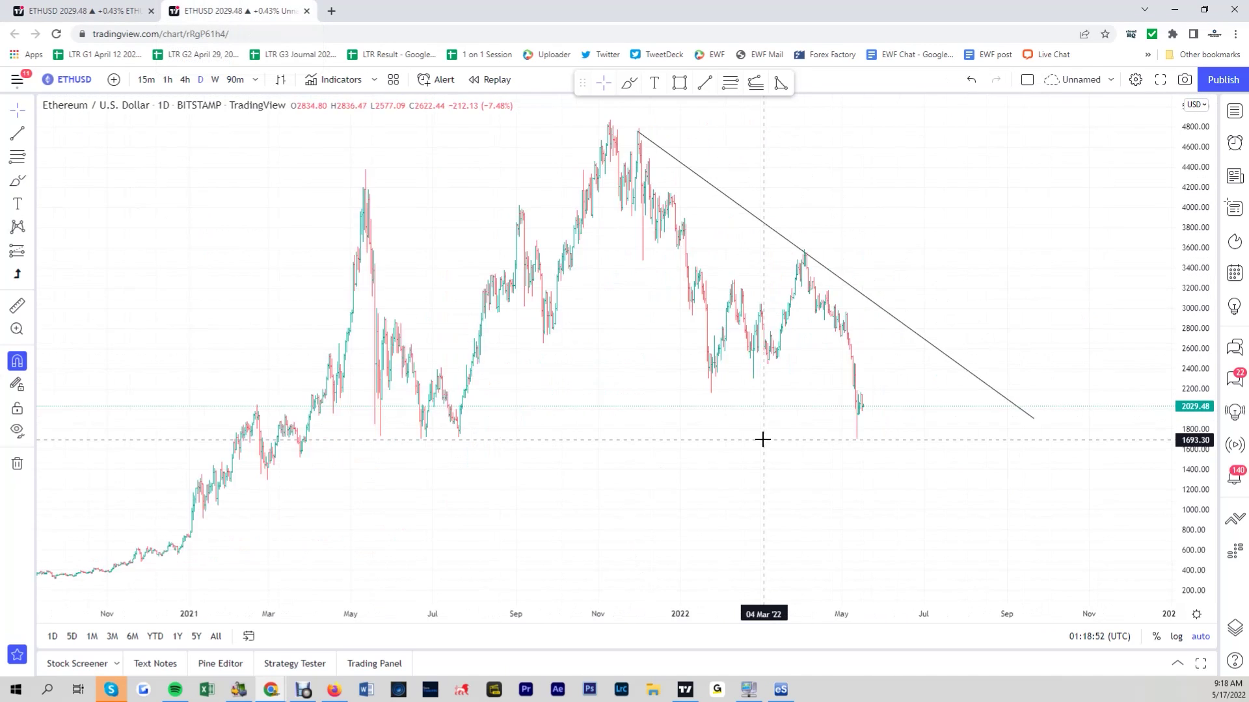
{"action": "left_click_drag", "start_coordinate": [543, 418], "coordinate": [660, 423]}
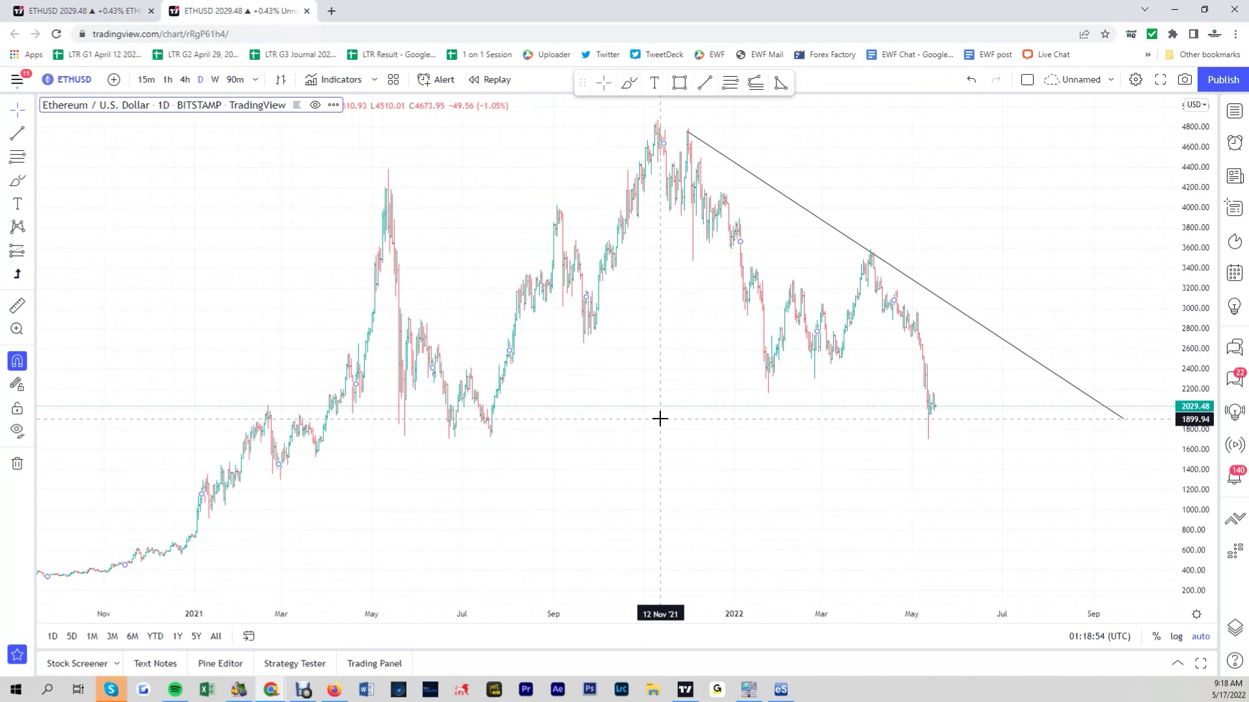
Copy the ((A)) label from the 90-minute chart and place it just below the May 2022 low on the daily chart
{"action": "left_click", "coordinate": [98, 13]}
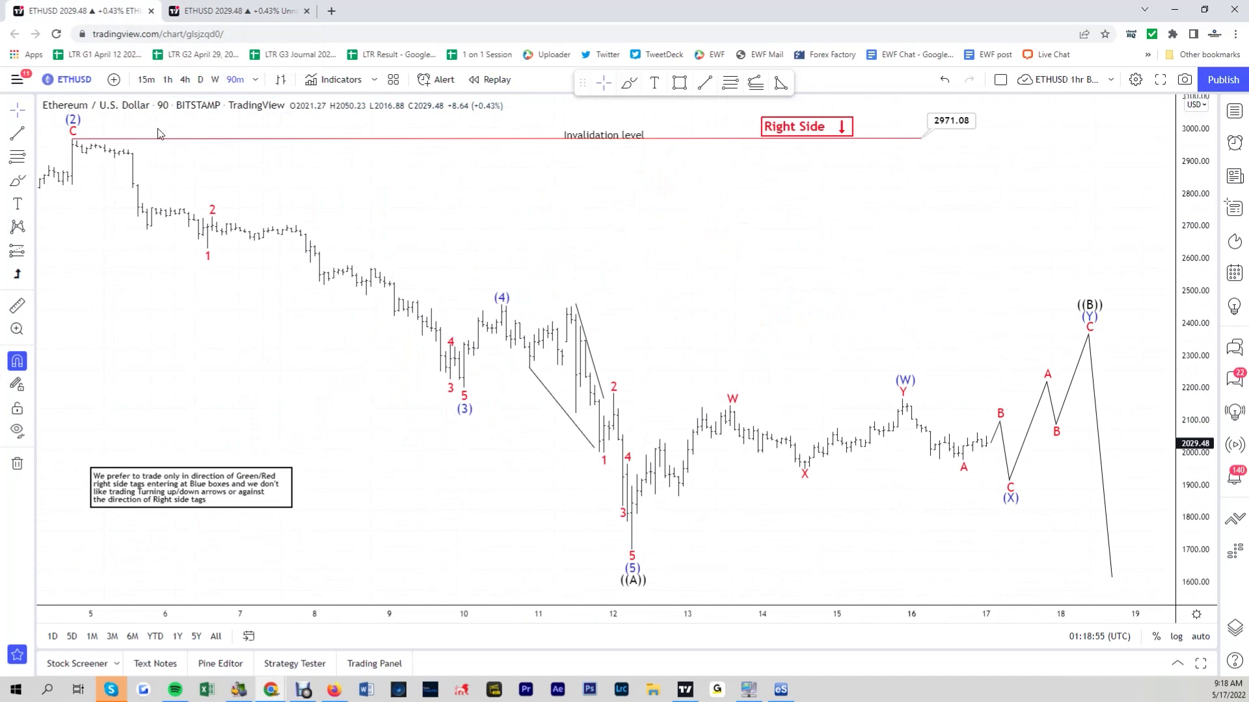
{"action": "left_click_drag", "start_coordinate": [656, 568], "coordinate": [649, 530]}
{"action": "left_click", "coordinate": [636, 544]}
{"action": "key", "text": "ctrl+Tab"}
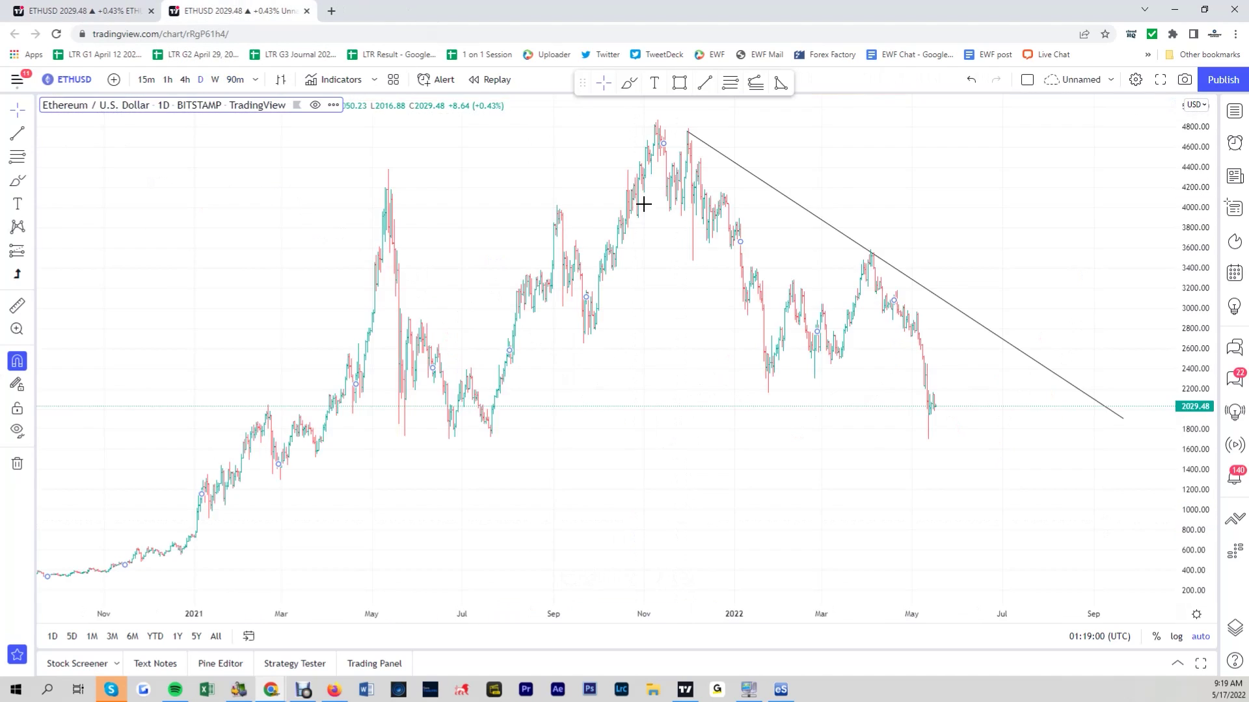
{"action": "key", "text": "ctrl+v"}
{"action": "mouse_move", "coordinate": [925, 455]}
{"action": "left_mouse_down"}
{"action": "mouse_move", "coordinate": [945, 458]}
{"action": "mouse_move", "coordinate": [926, 447]}
{"action": "left_mouse_up"}
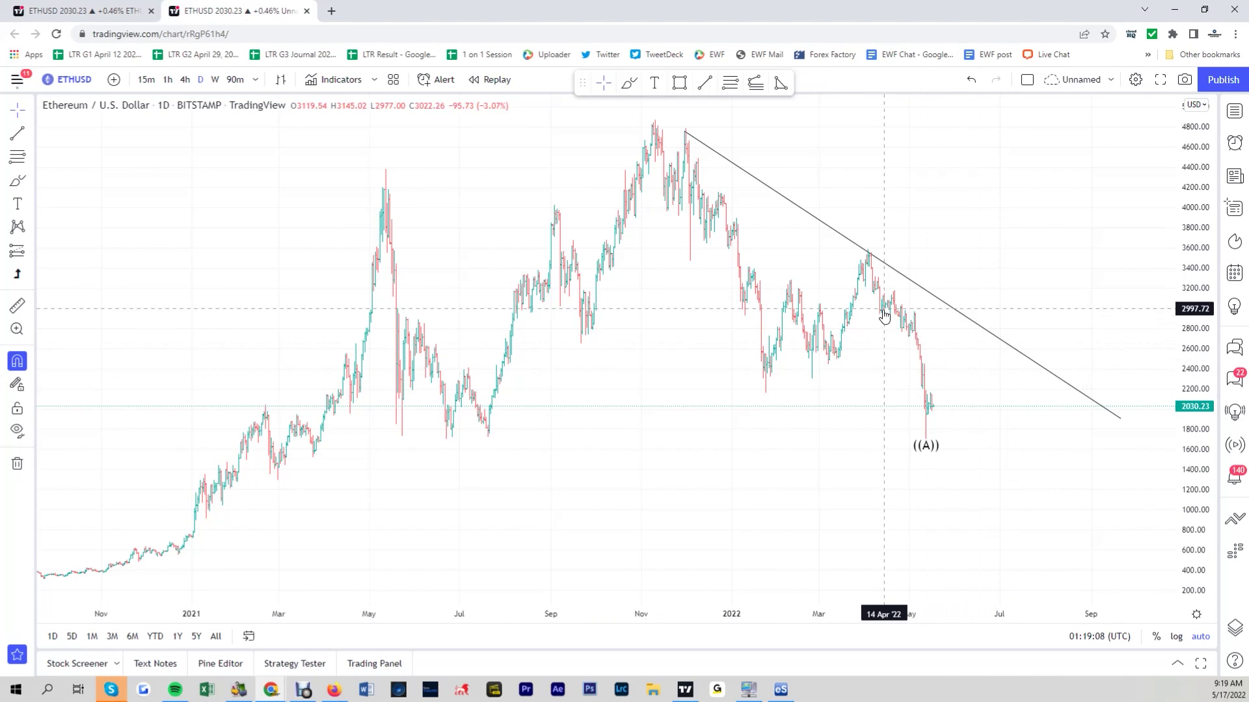
{"action": "left_click", "coordinate": [925, 450]}
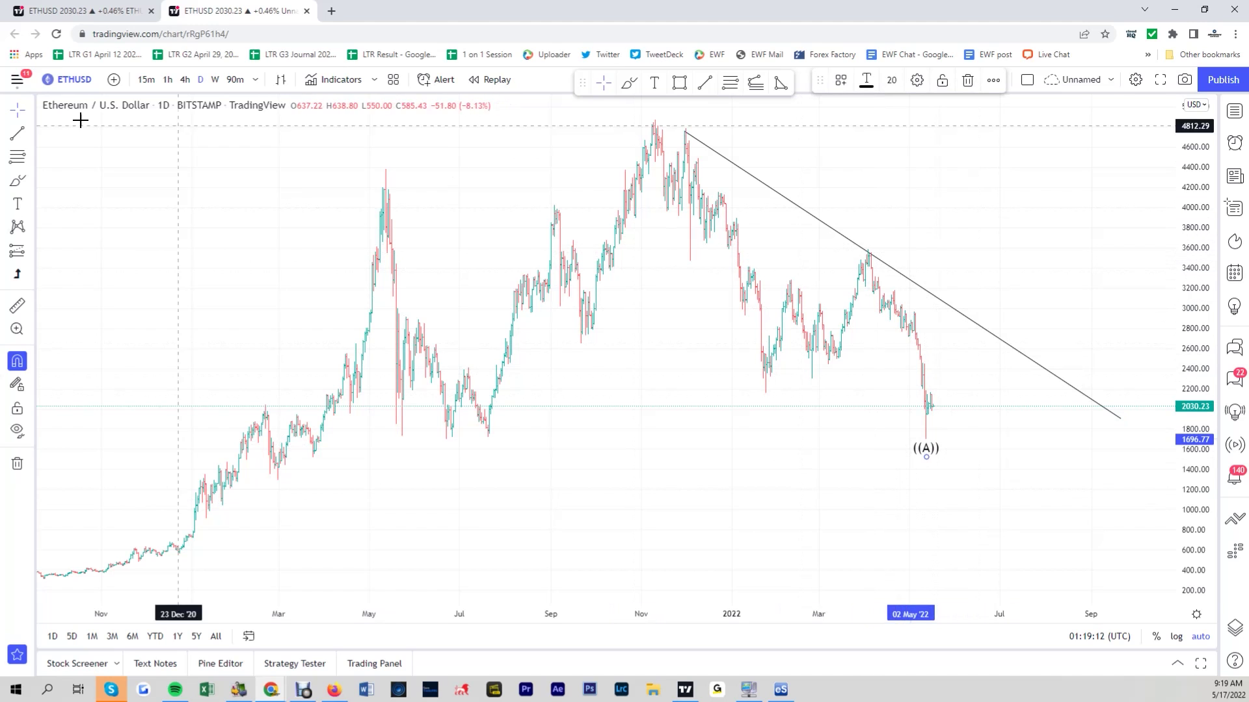
Draw a nearly horizontal trend line on the daily chart from the early April 2022 high to about early September 2022
{"action": "left_click", "coordinate": [17, 133]}
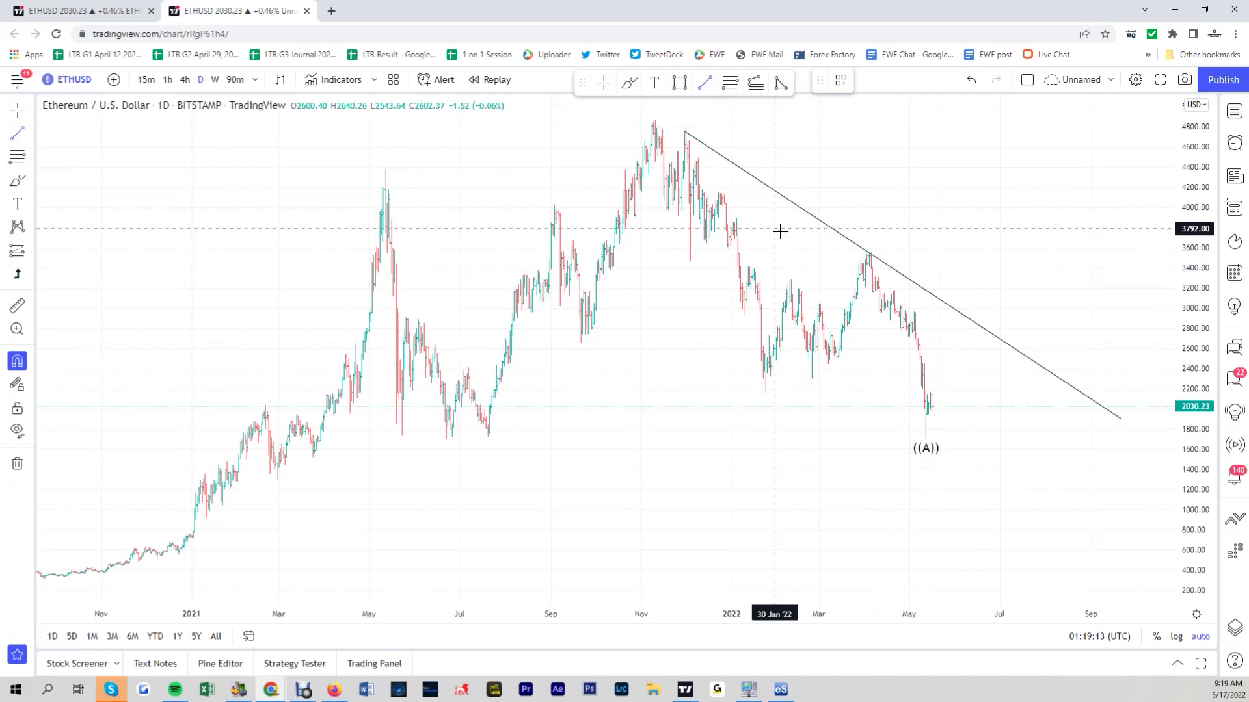
{"action": "left_click", "coordinate": [869, 253]}
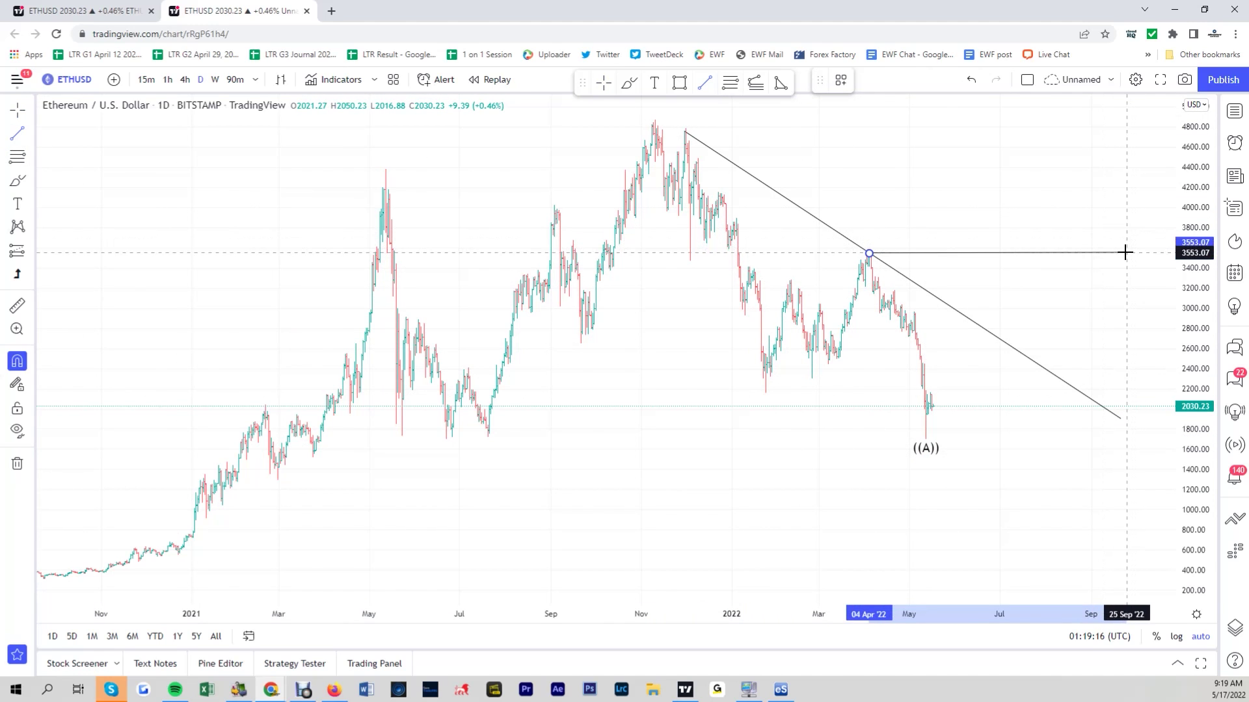
{"action": "left_click", "coordinate": [1094, 253]}
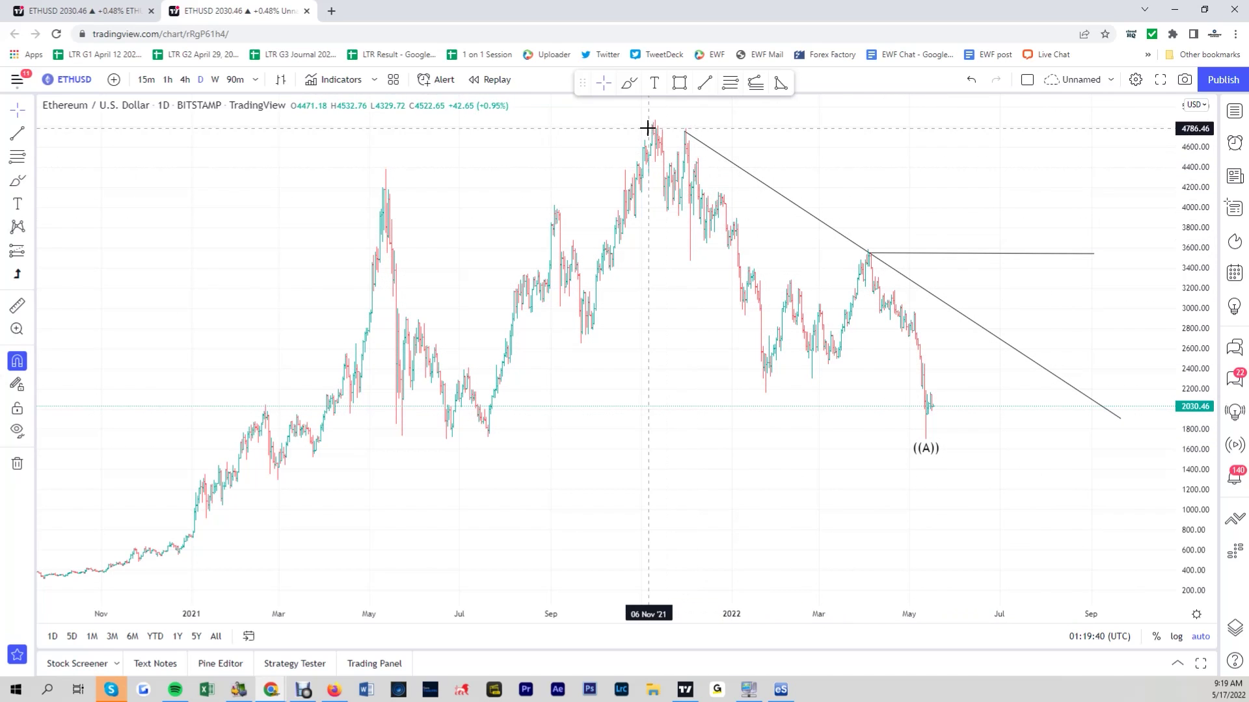
Draw a trend-based Fibonacci extension from the November 2021 high at 4868.79 through the January 2022 low at 2160.00 to the April 2022 high at 3582.16
{"action": "left_click", "coordinate": [31, 163]}
{"action": "left_click", "coordinate": [49, 184]}
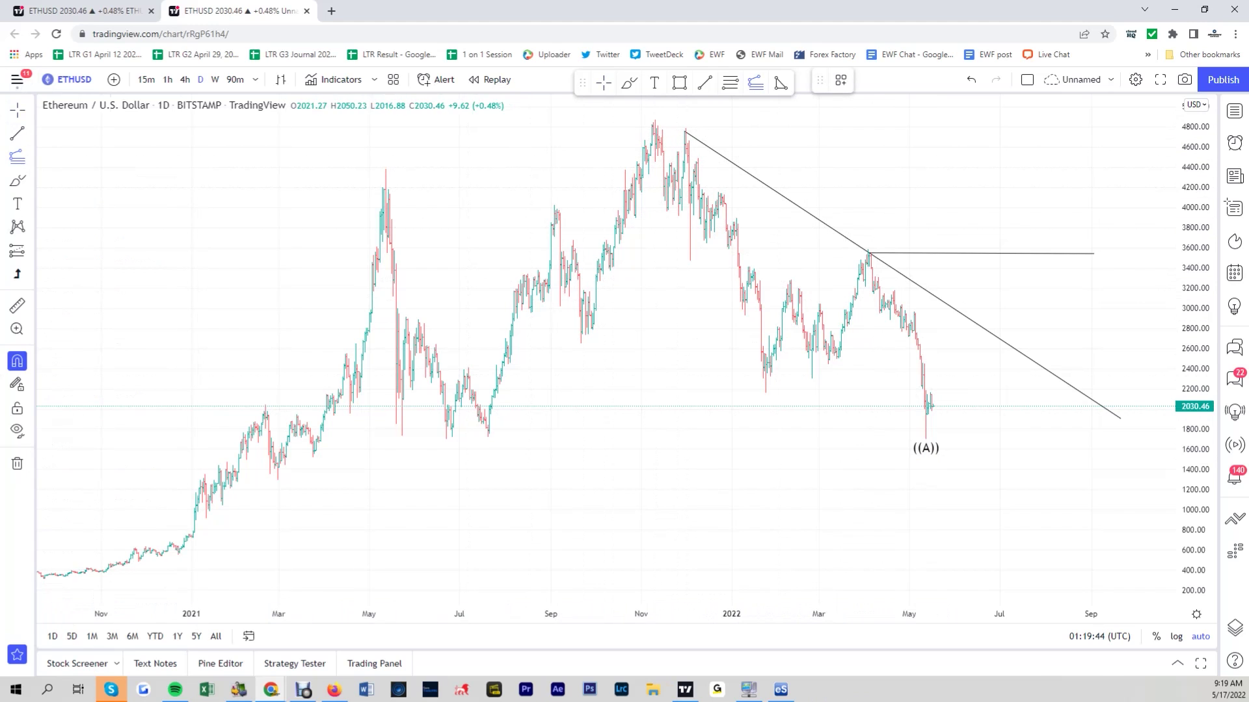
{"action": "left_click", "coordinate": [653, 120]}
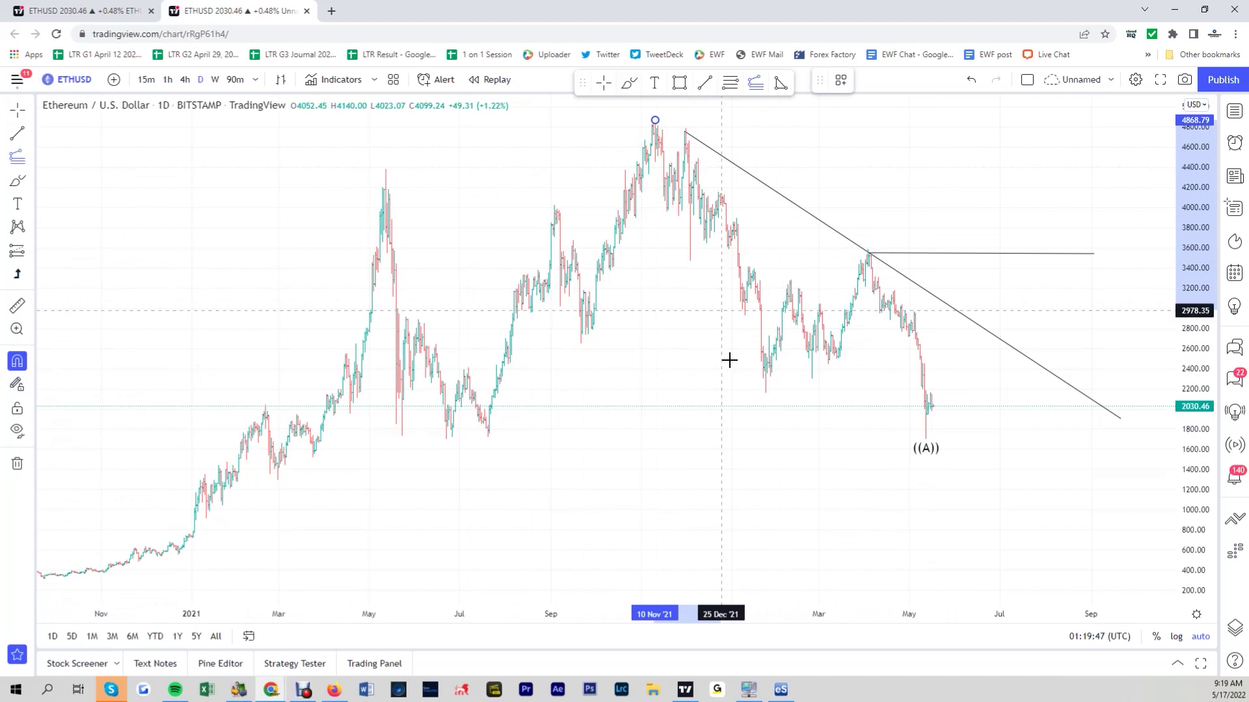
{"action": "left_click", "coordinate": [765, 393]}
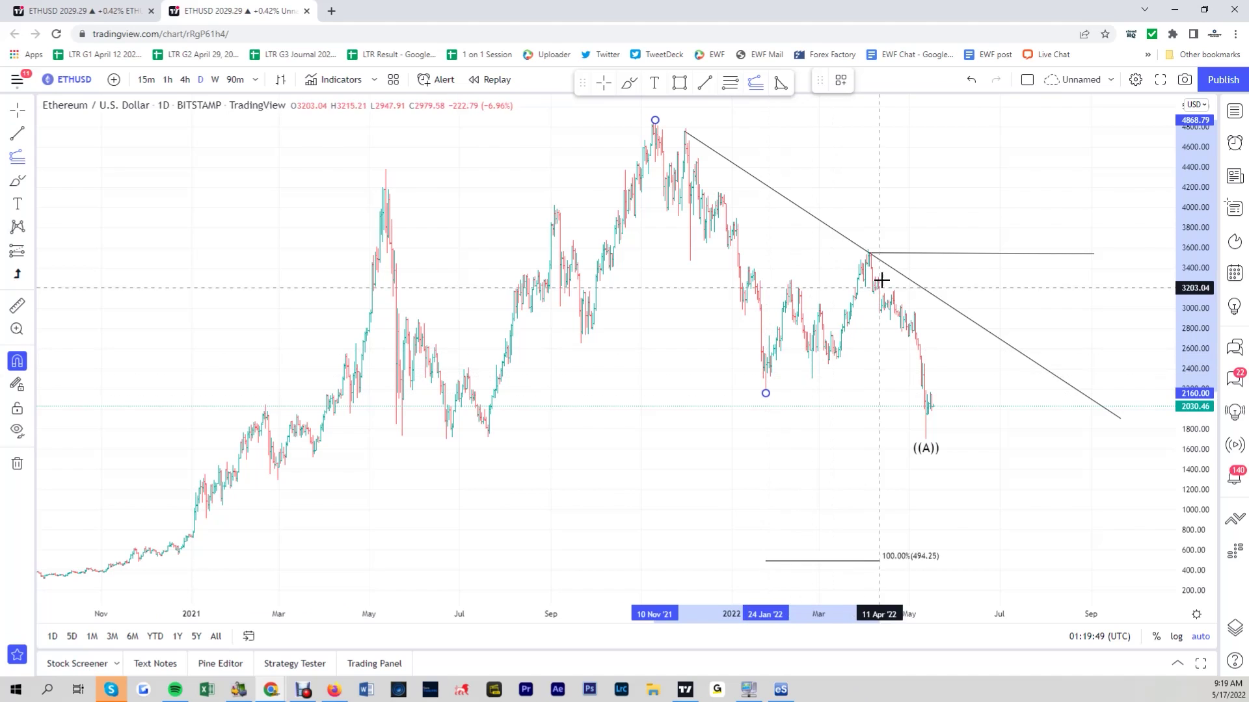
{"action": "left_click", "coordinate": [868, 249]}
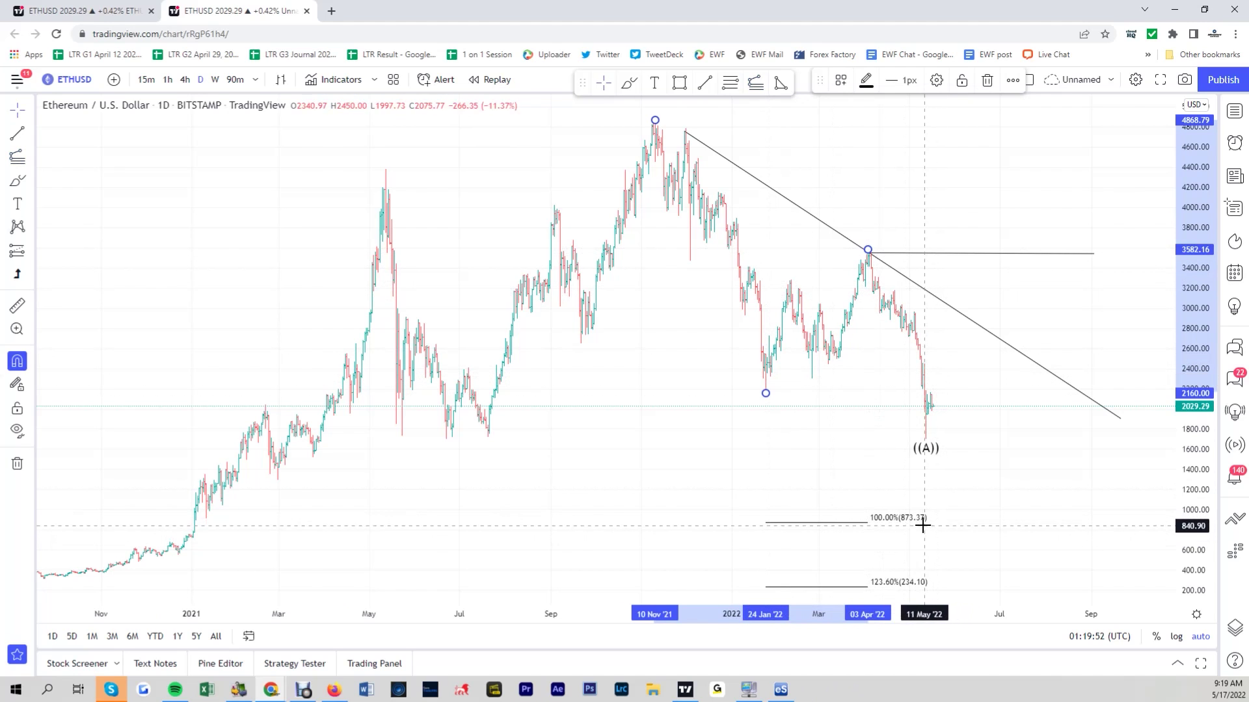
{"action": "left_click", "coordinate": [884, 498]}
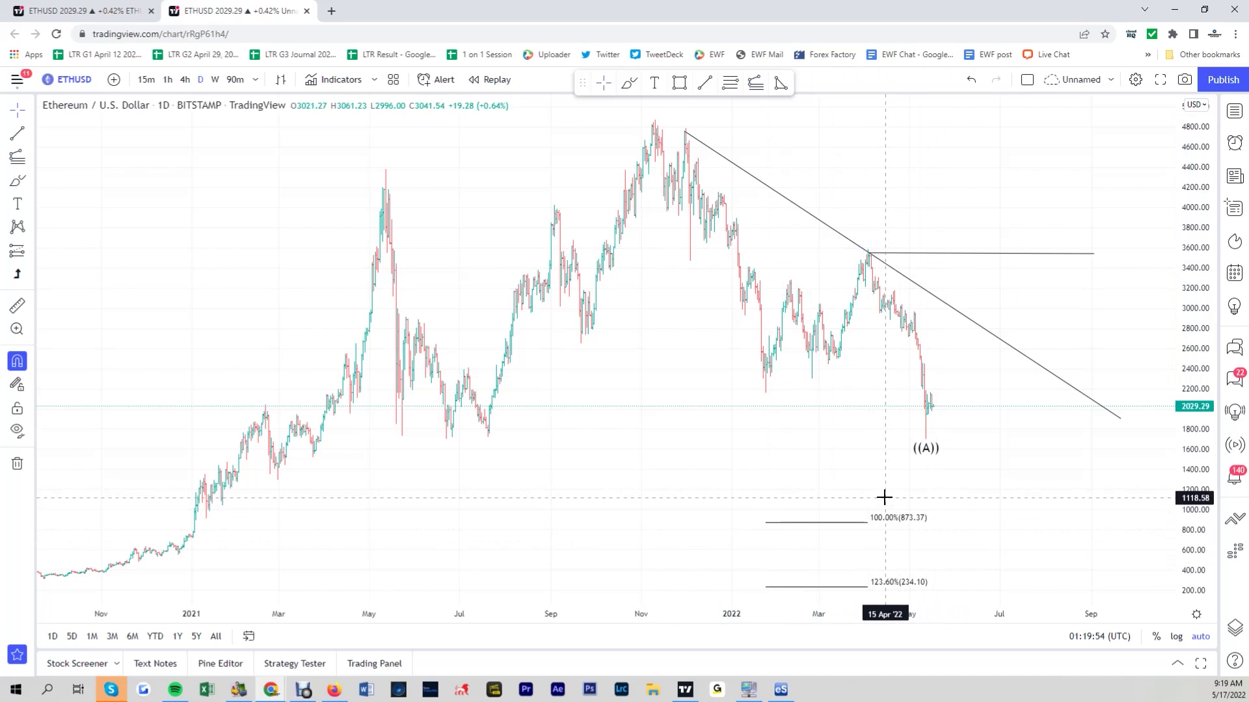
Move the near-horizontal line's starting point up onto the April 2022 high and deselect the line
{"action": "left_click", "coordinate": [895, 254]}
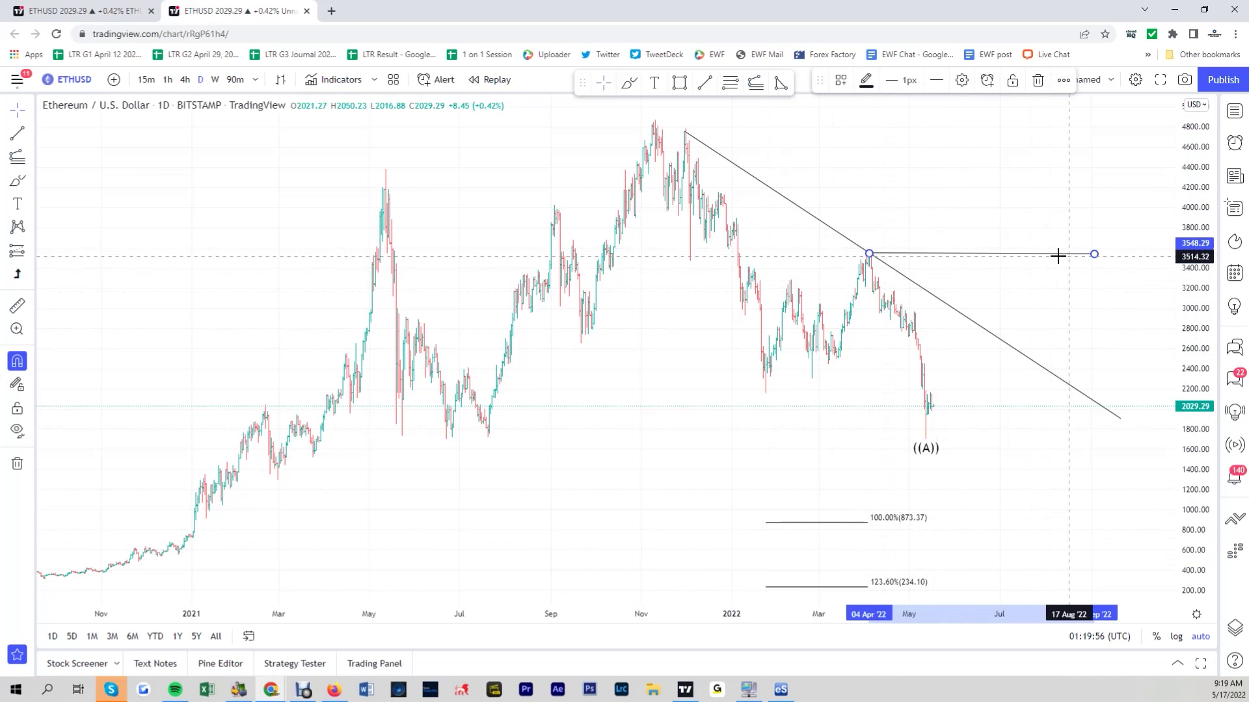
{"action": "left_click_drag", "start_coordinate": [872, 259], "coordinate": [869, 250]}
{"action": "left_click", "coordinate": [956, 193]}
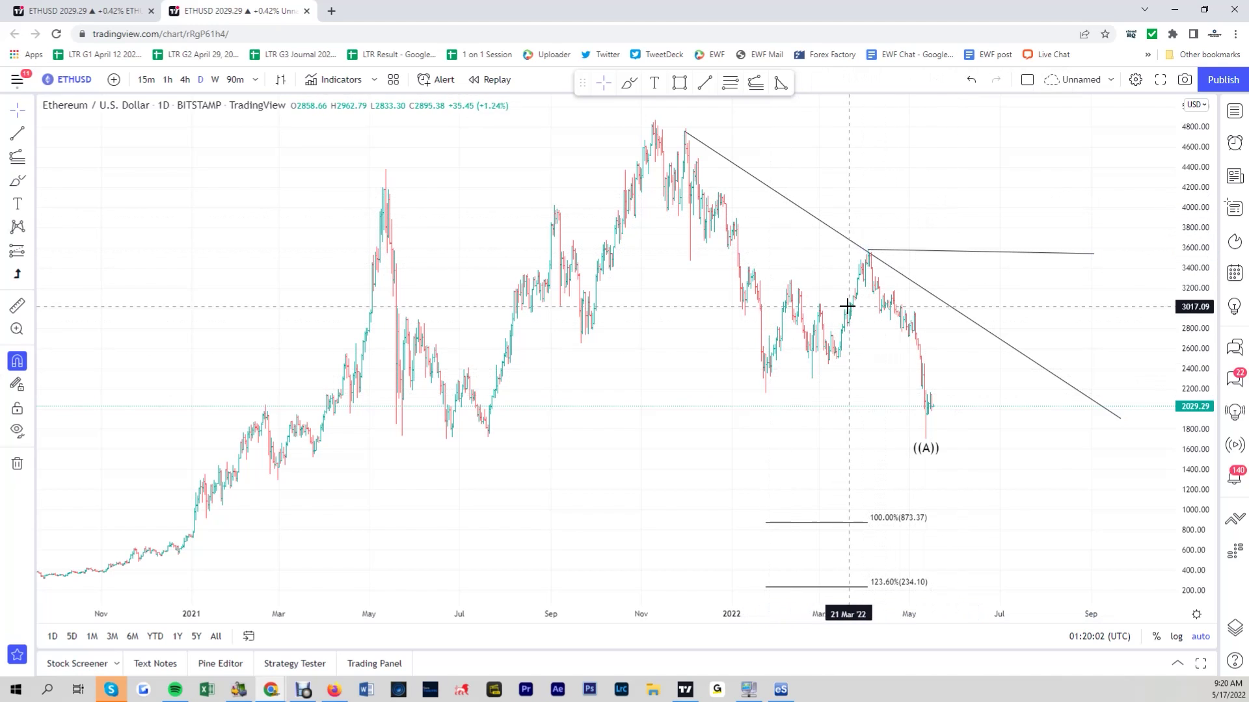
{"action": "left_click", "coordinate": [765, 394]}
{"action": "left_click", "coordinate": [805, 411]}
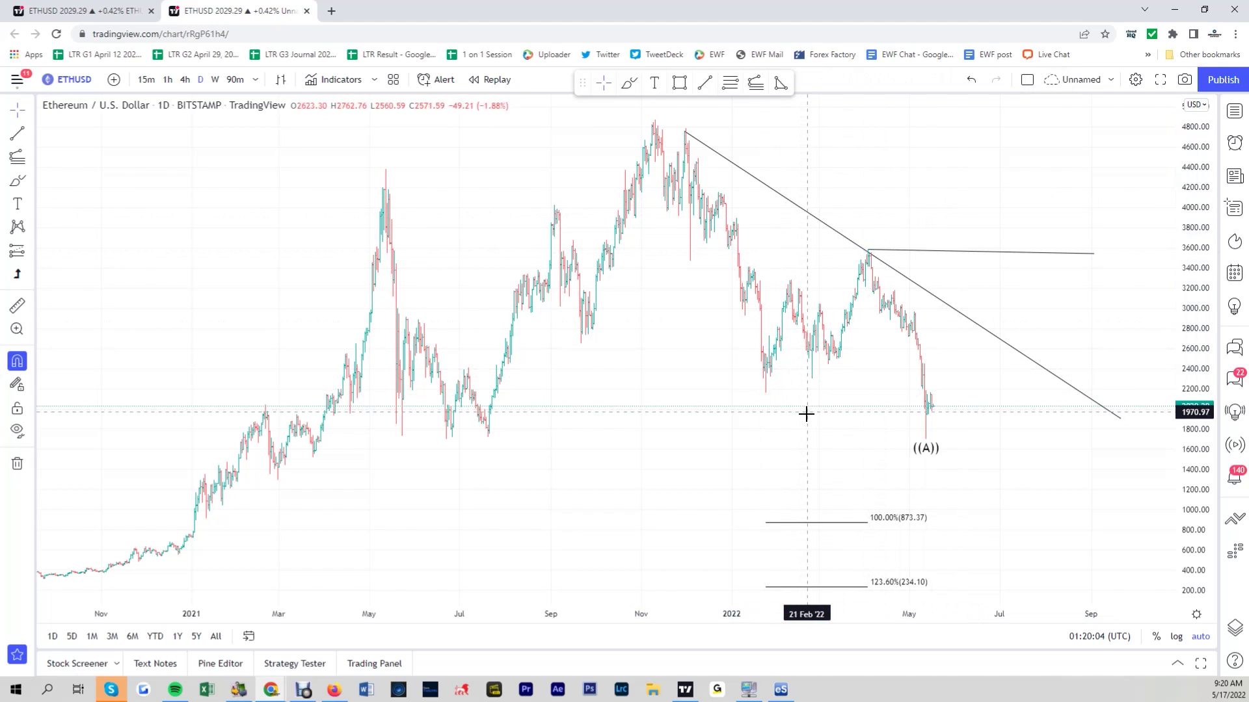
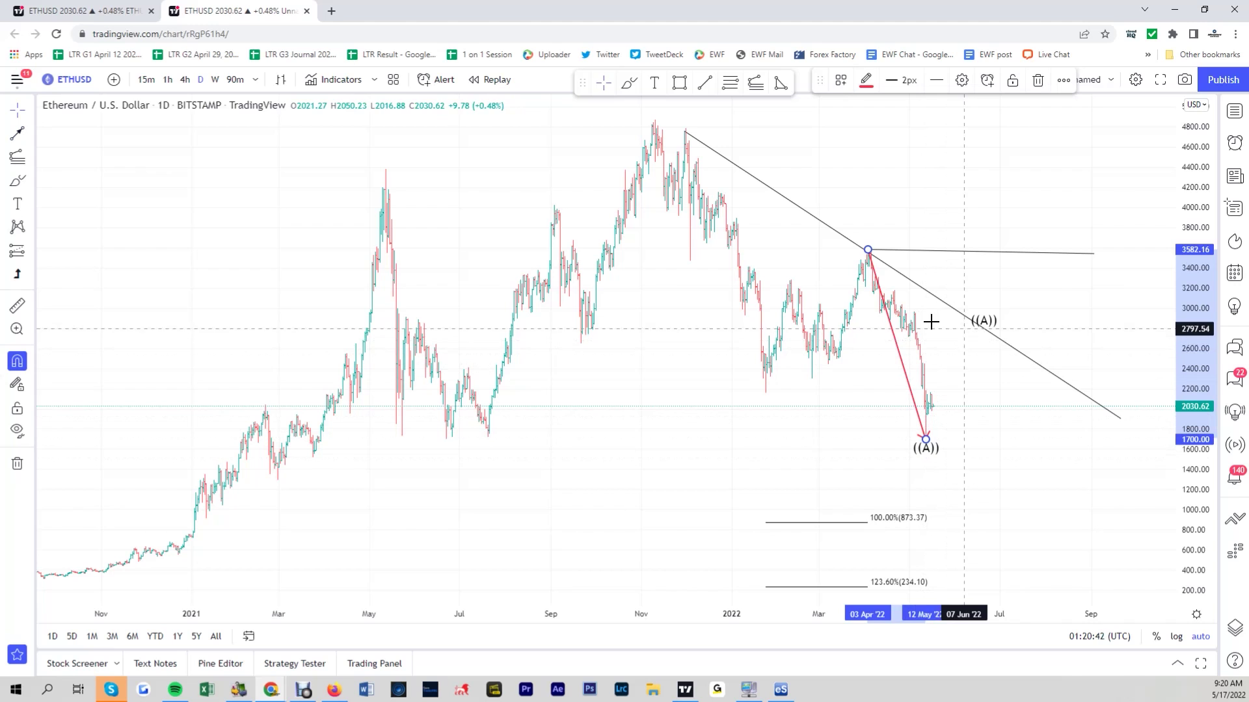
Delete the red arrow and draw a Fibonacci retracement from the April 2022 high at 3582.16 to the May 2022 low at 1700.00
{"action": "key", "text": "Delete"}
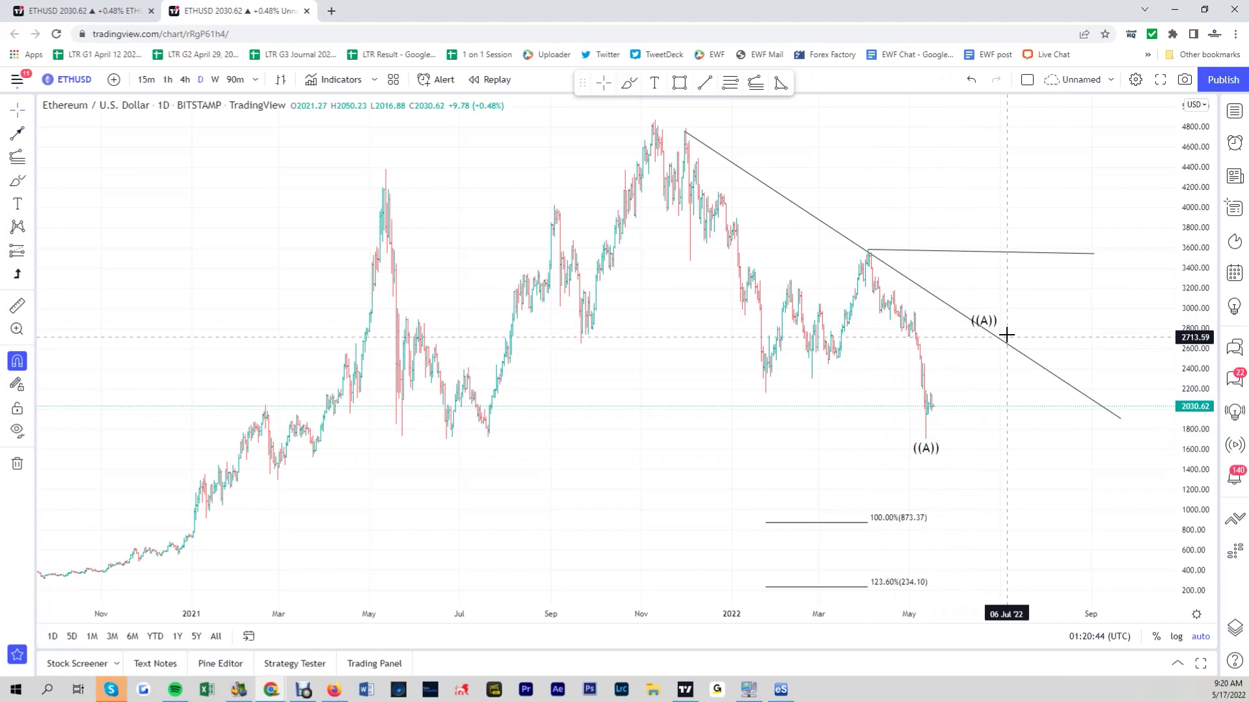
{"action": "left_click", "coordinate": [33, 156]}
{"action": "left_click", "coordinate": [71, 157]}
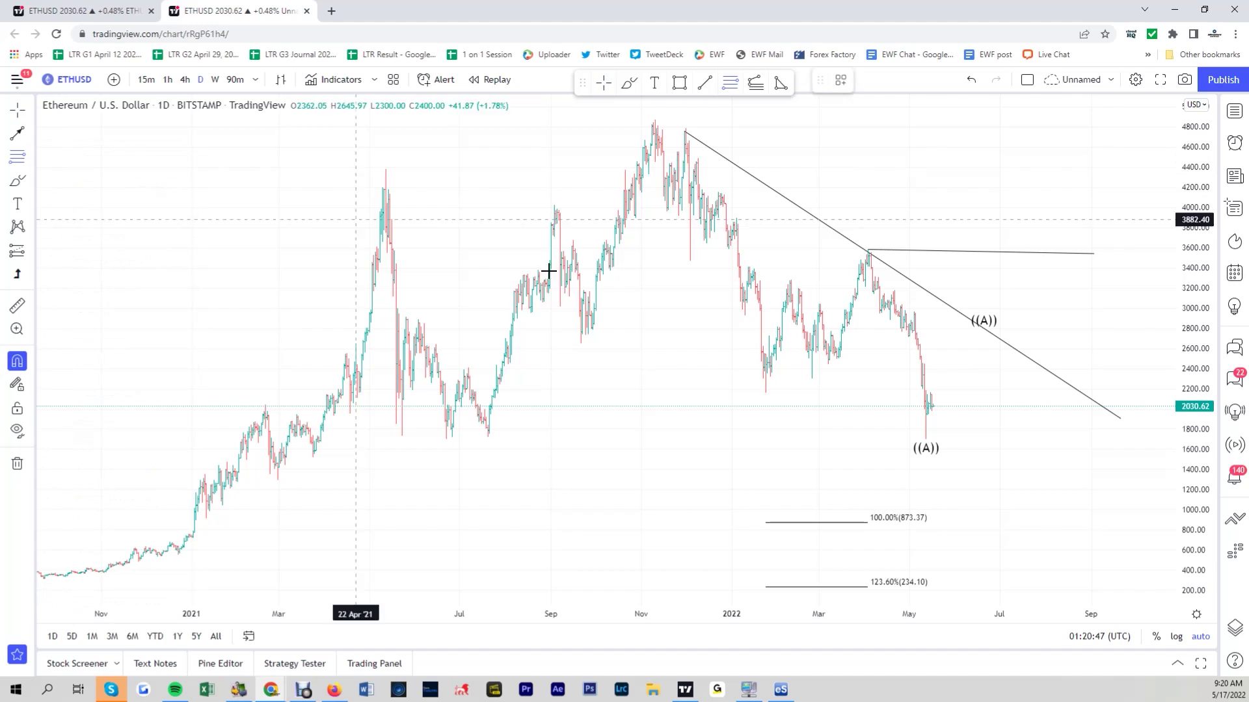
{"action": "left_click", "coordinate": [867, 248]}
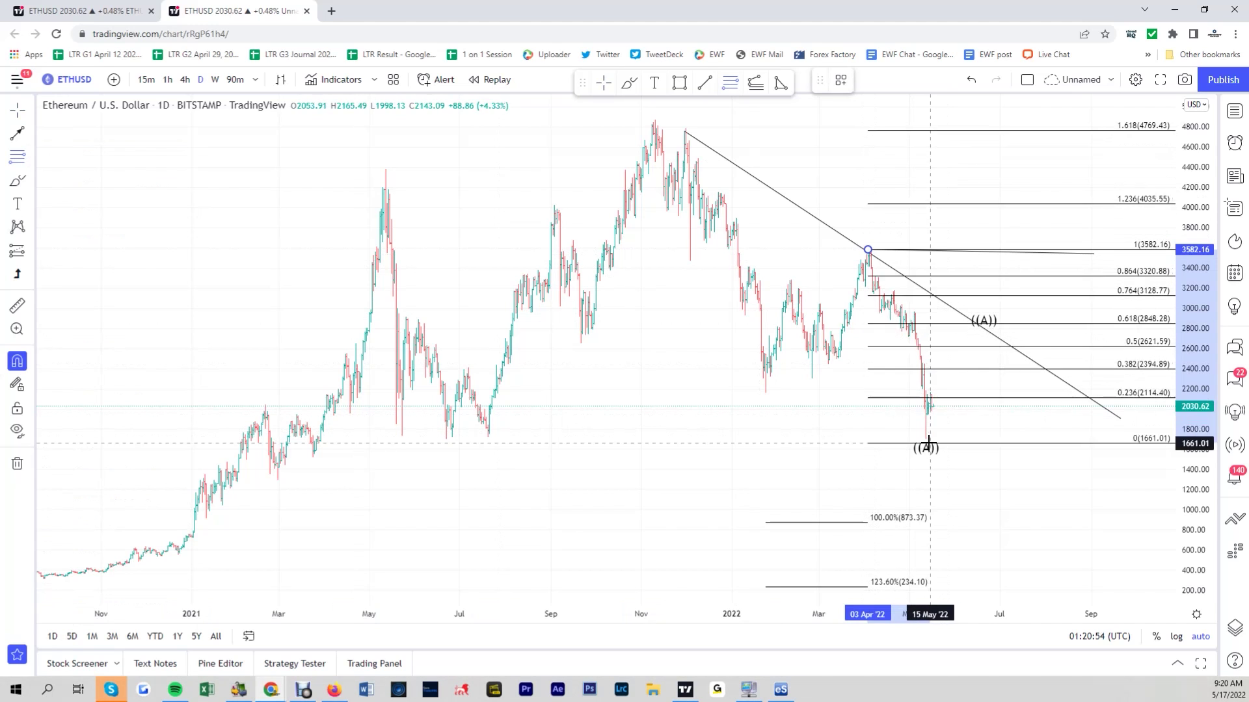
{"action": "left_click", "coordinate": [924, 440]}
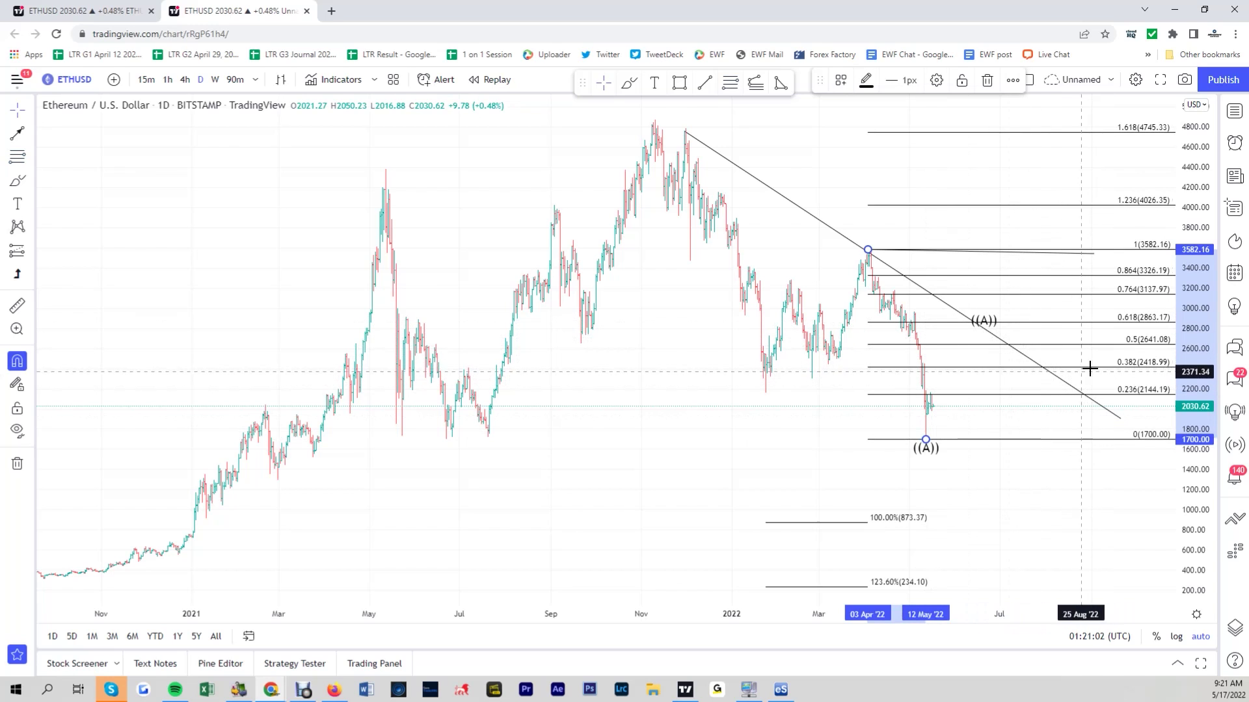
Change the duplicate ((A)) label to ((B)) and place it just below the 0.382 retracement level around early July 2022
{"action": "left_click_drag", "start_coordinate": [1001, 317], "coordinate": [974, 354]}
{"action": "double_click", "coordinate": [974, 354]}
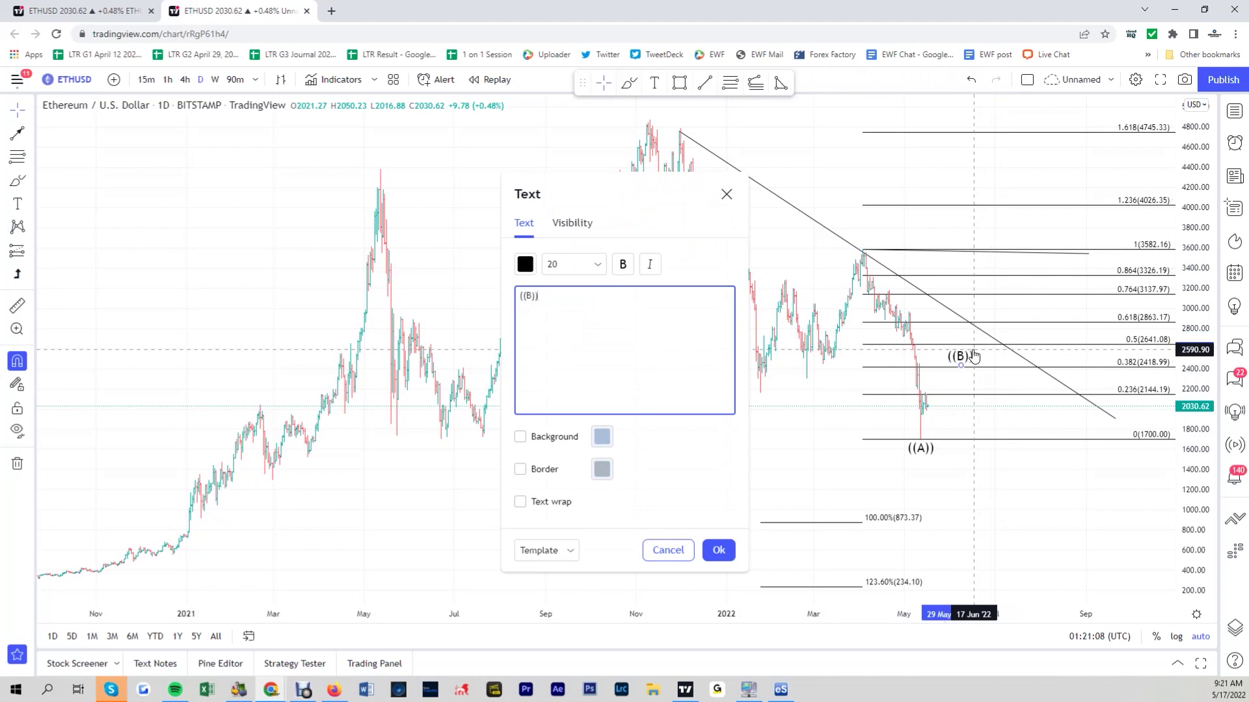
{"action": "left_click", "coordinate": [717, 548]}
{"action": "left_click_drag", "start_coordinate": [954, 363], "coordinate": [1019, 376]}
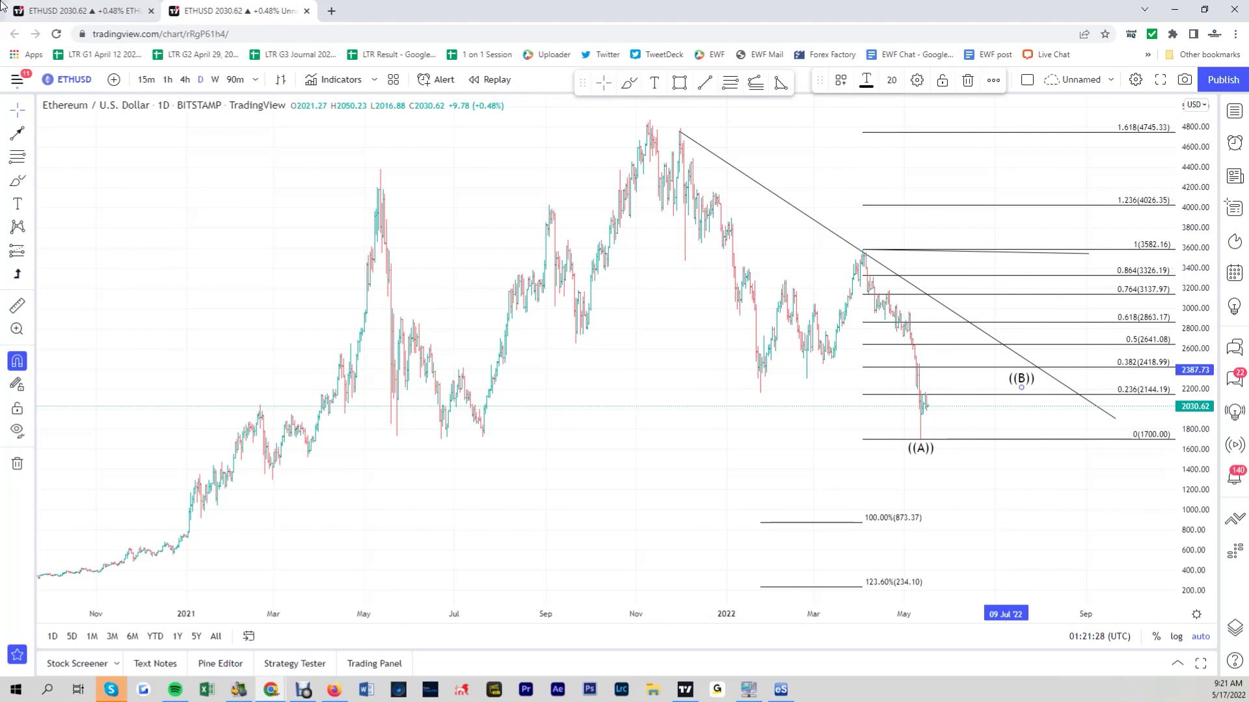
Review the 90-minute wave count, and shift the ((B)) label on the daily chart closer to the May 2022 low
{"action": "left_click", "coordinate": [50, 21]}
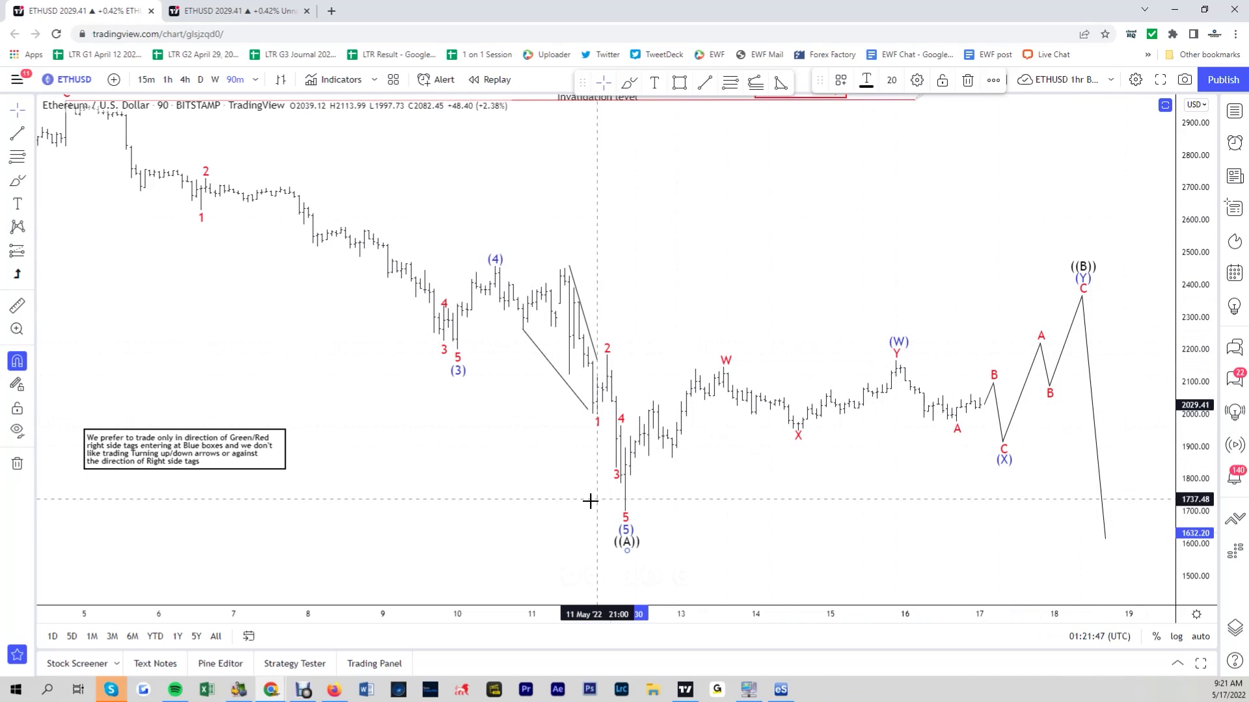
{"action": "left_click", "coordinate": [227, 11]}
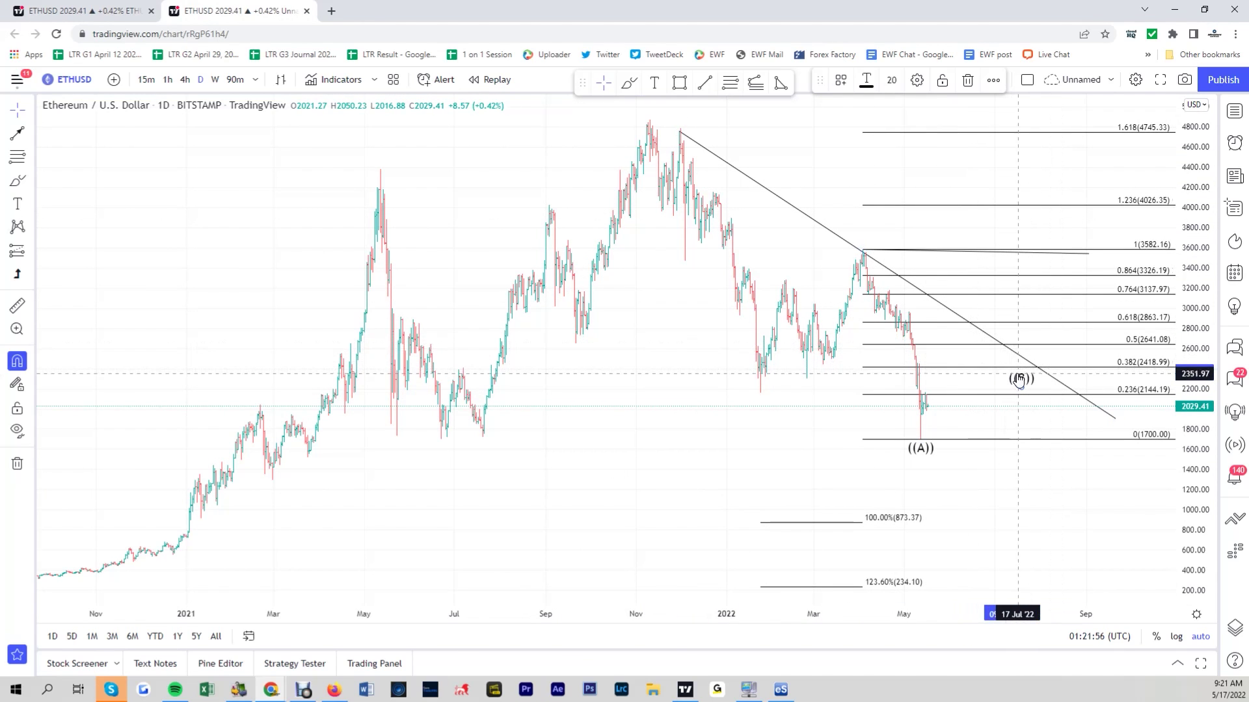
{"action": "left_click_drag", "start_coordinate": [1015, 377], "coordinate": [937, 352]}
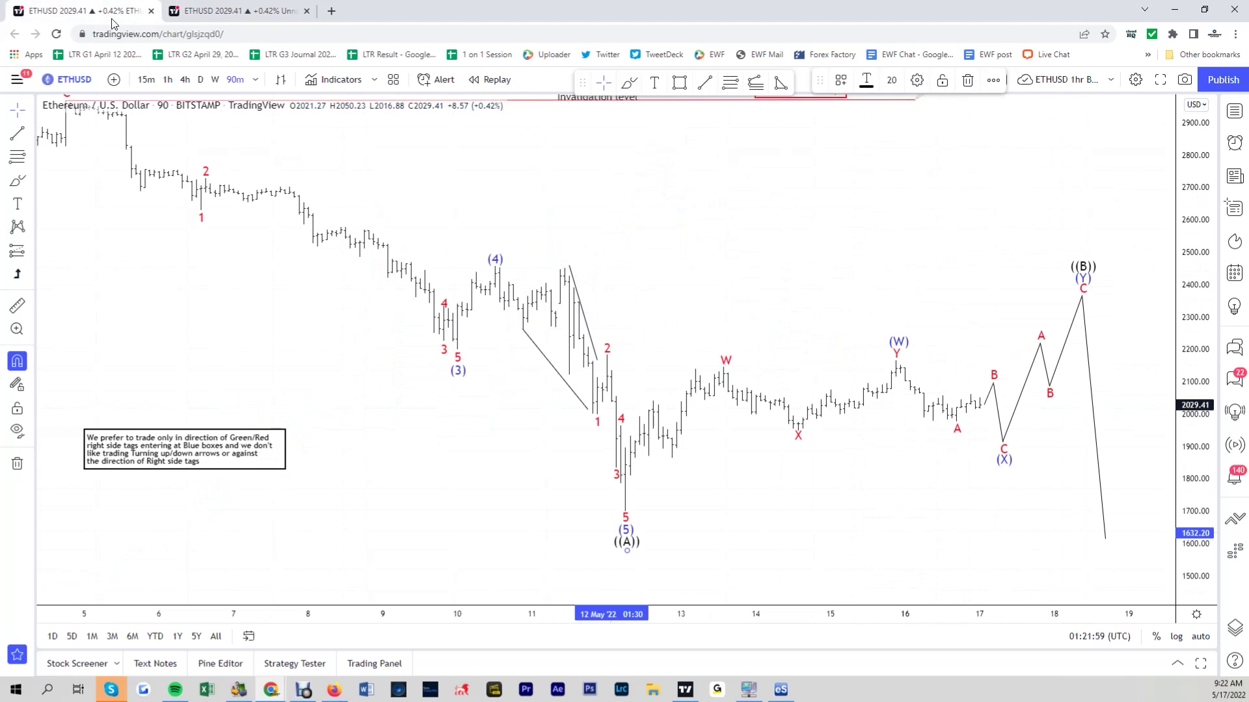
{"action": "double_click", "coordinate": [793, 232]}
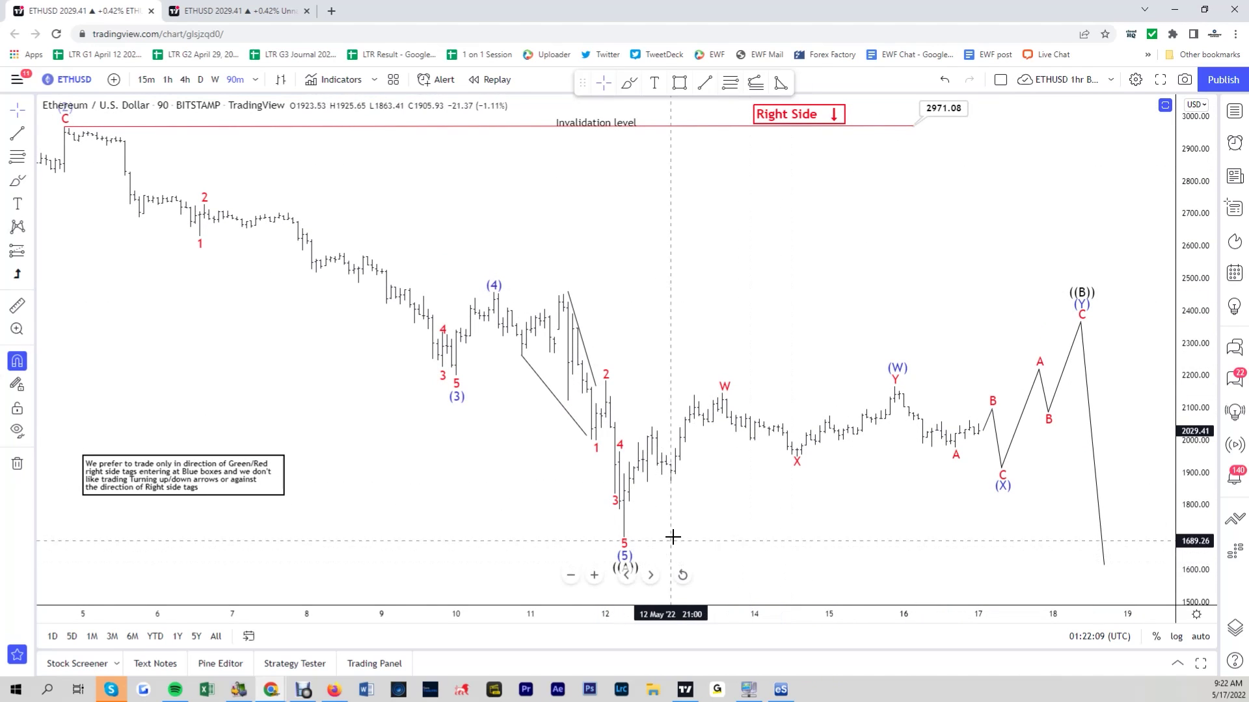
{"action": "left_click", "coordinate": [17, 132]}
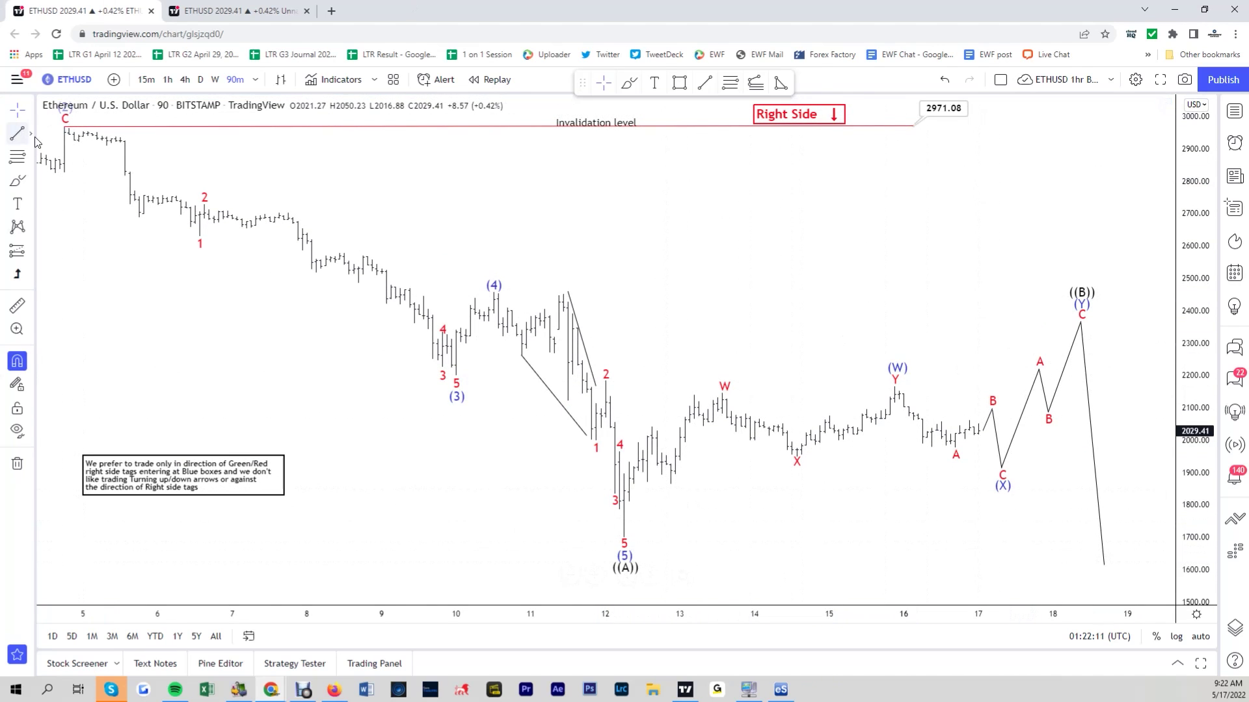
{"action": "left_click", "coordinate": [992, 431]}
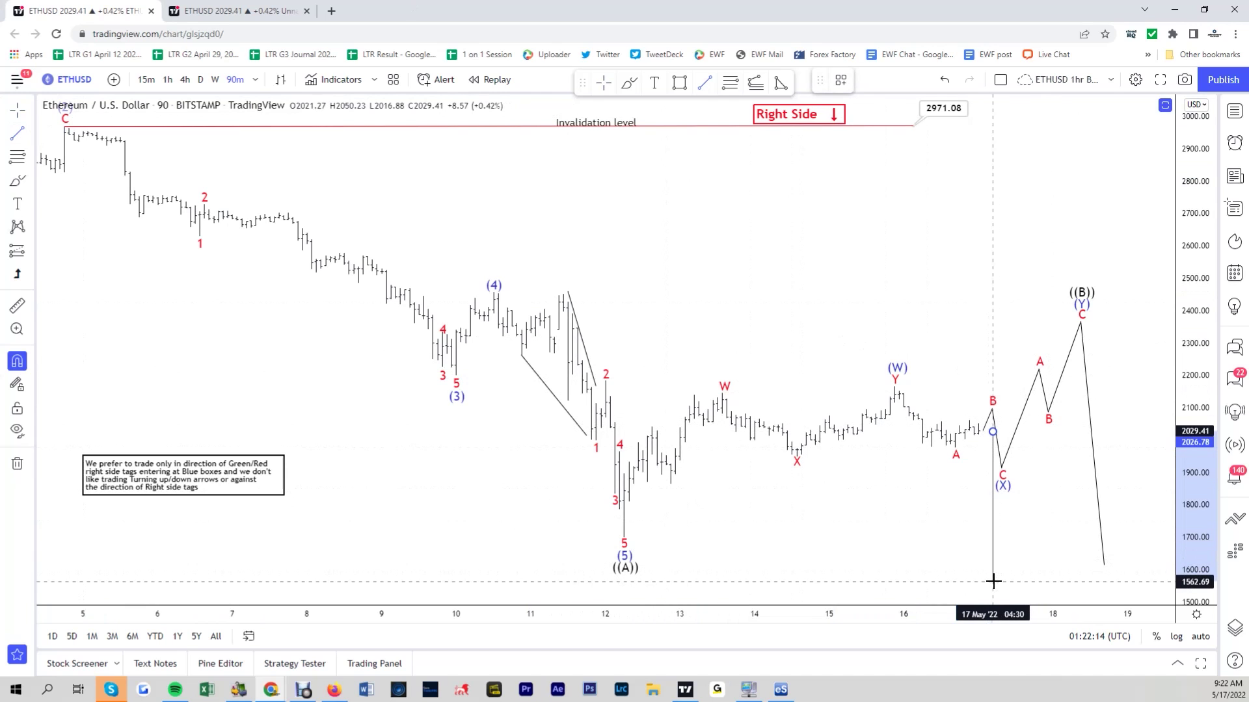
{"action": "key", "text": "Escape"}
Raise the ((B)) label slightly above (Y) on the 90-minute chart, and shift the daily chart's ((A)) label to about 19 May 2022
{"action": "mouse_move", "coordinate": [1072, 294]}
{"action": "left_mouse_down"}
{"action": "mouse_move", "coordinate": [871, 352]}
{"action": "mouse_move", "coordinate": [1070, 288]}
{"action": "left_mouse_up"}
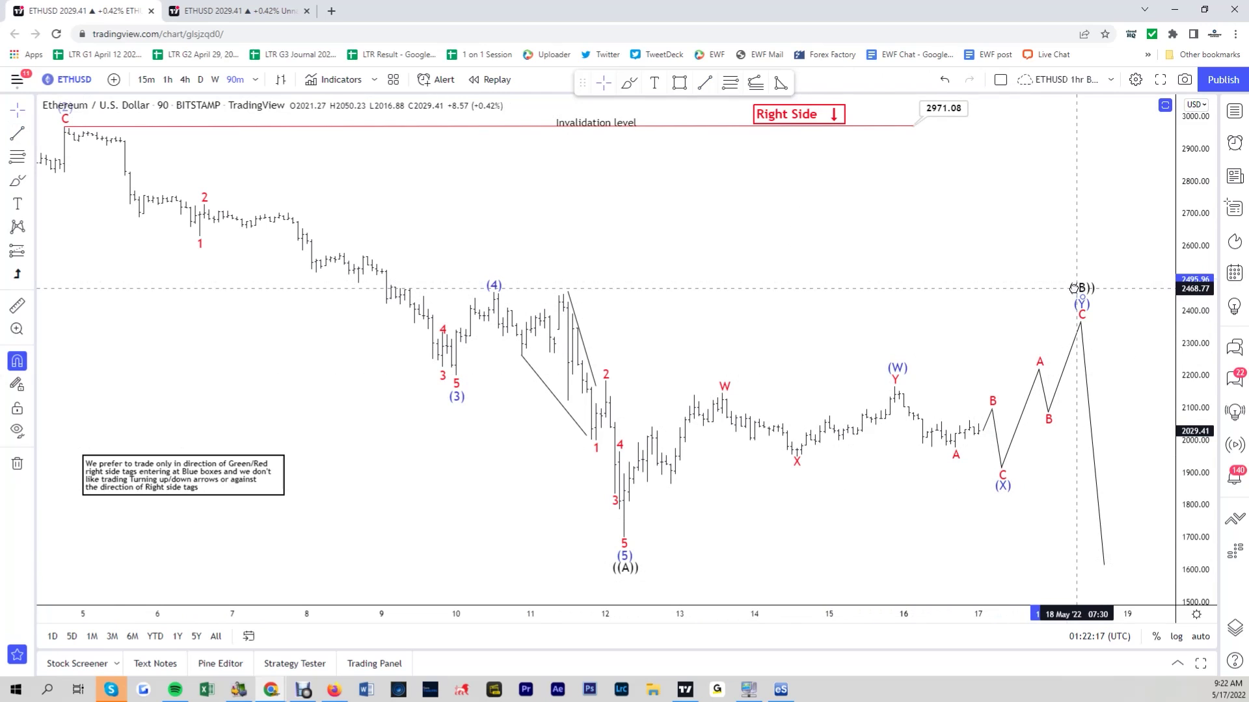
{"action": "left_click", "coordinate": [223, 9]}
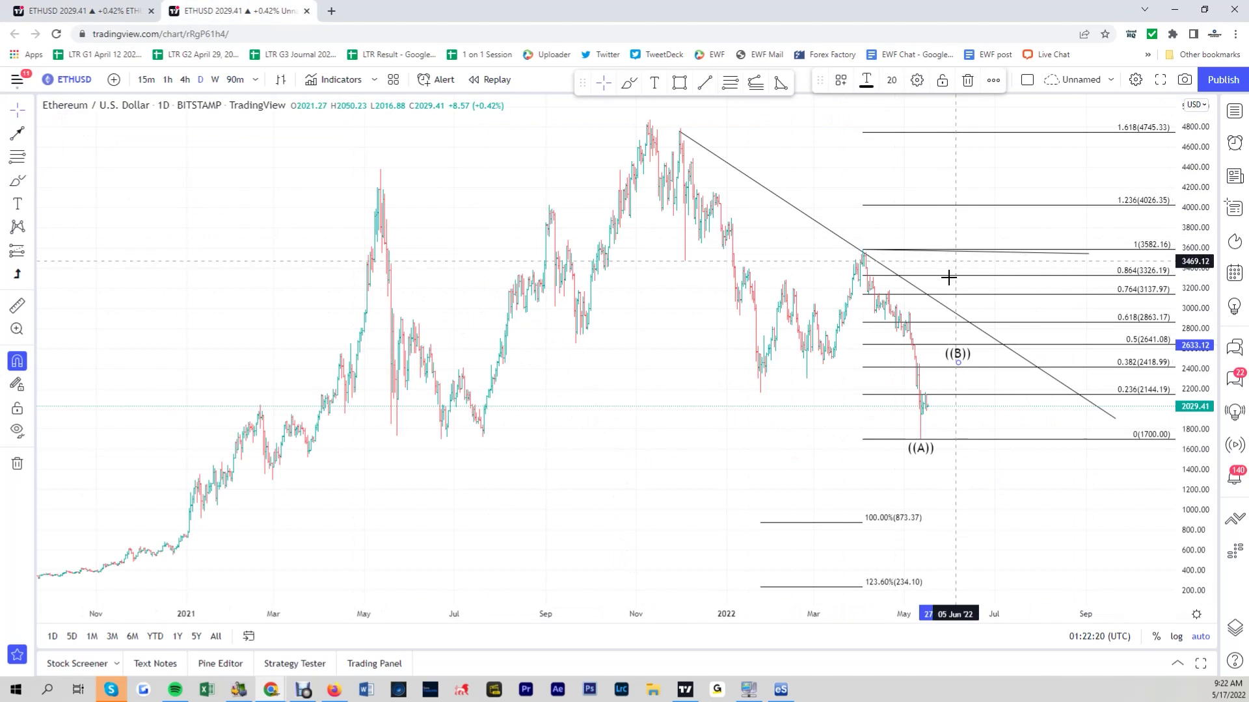
{"action": "left_click_drag", "start_coordinate": [921, 457], "coordinate": [946, 464]}
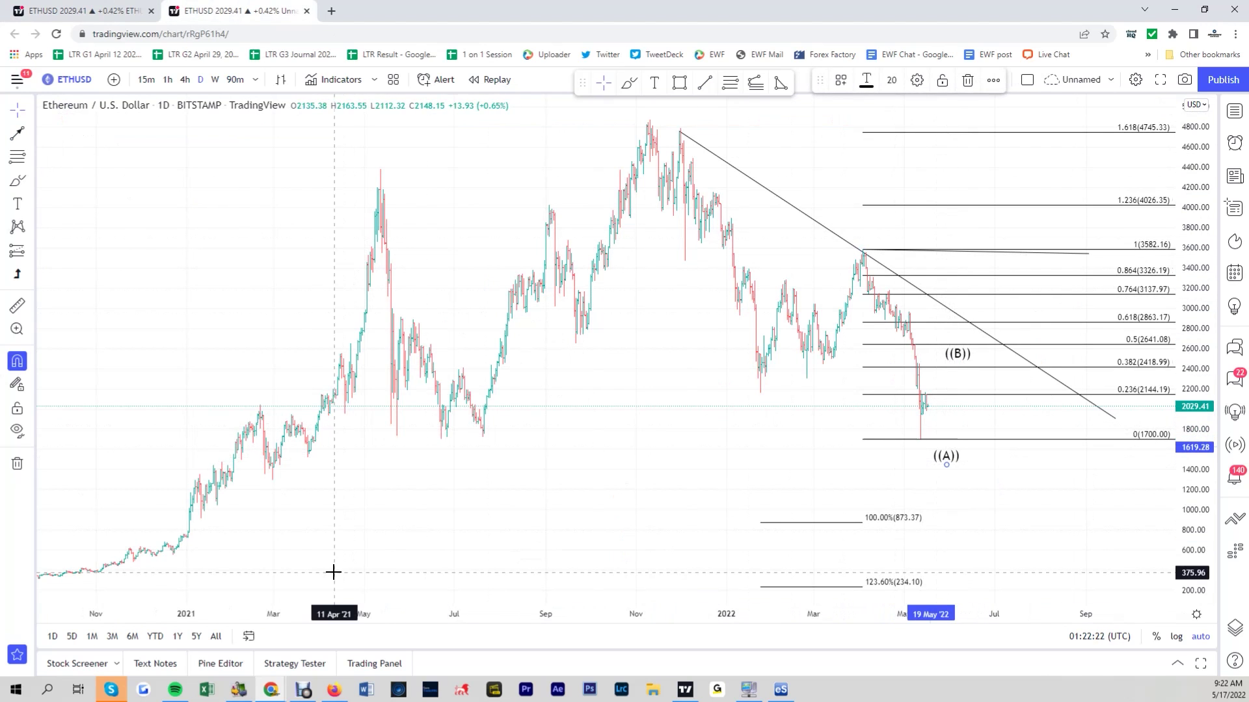
{"action": "left_click", "coordinate": [16, 134]}
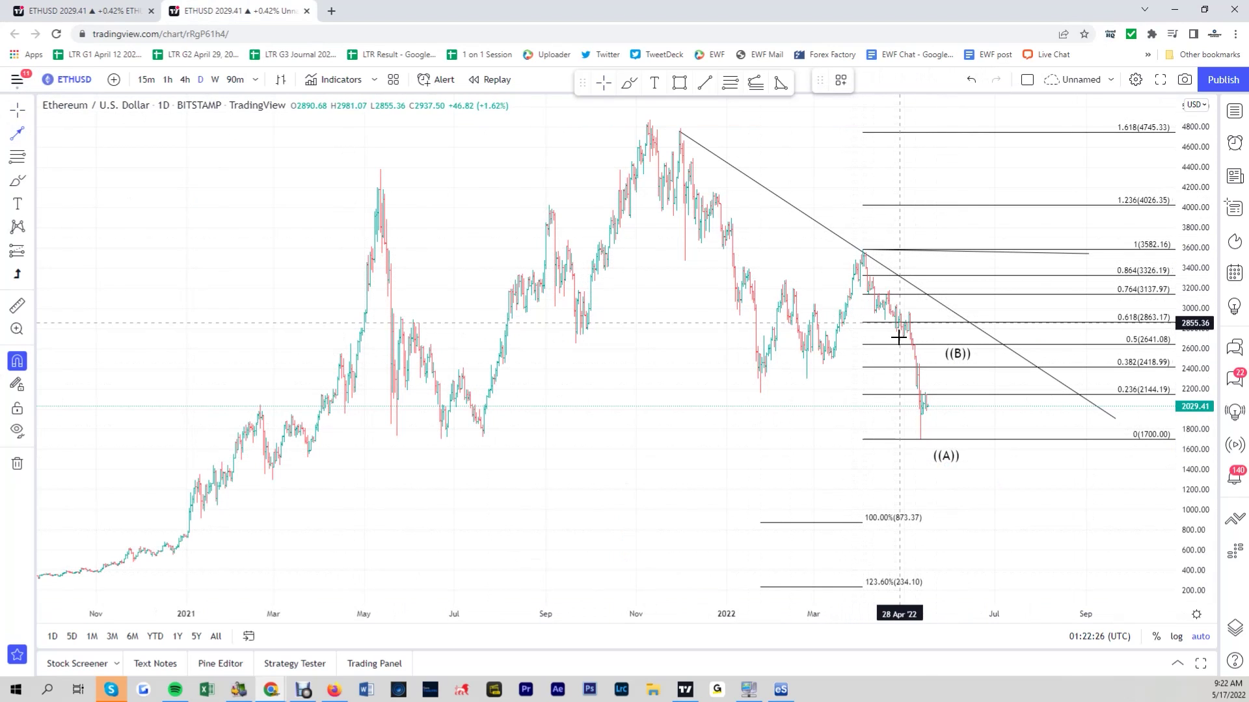
{"action": "left_click", "coordinate": [933, 406]}
{"action": "key", "text": "Escape"}
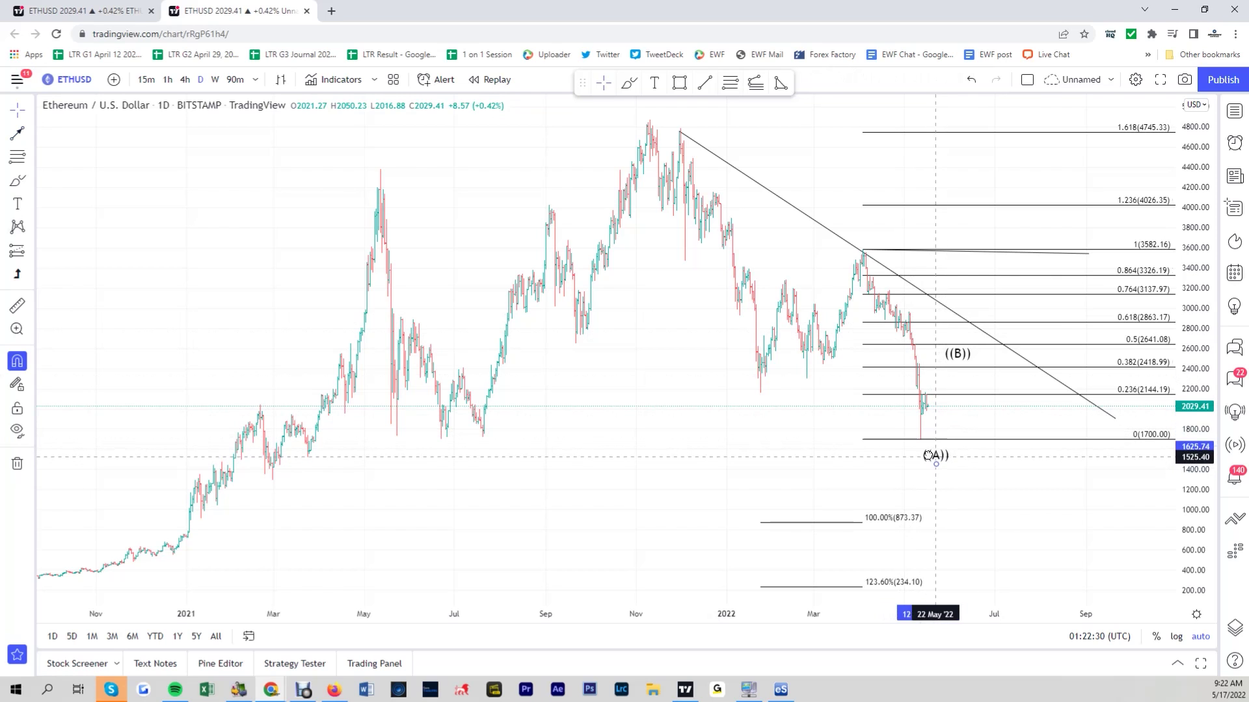
Compare the projected (X) and ((B)) path on the 90-minute chart with the ((A)) and ((B)) labels on the daily chart
{"action": "left_click", "coordinate": [85, 11]}
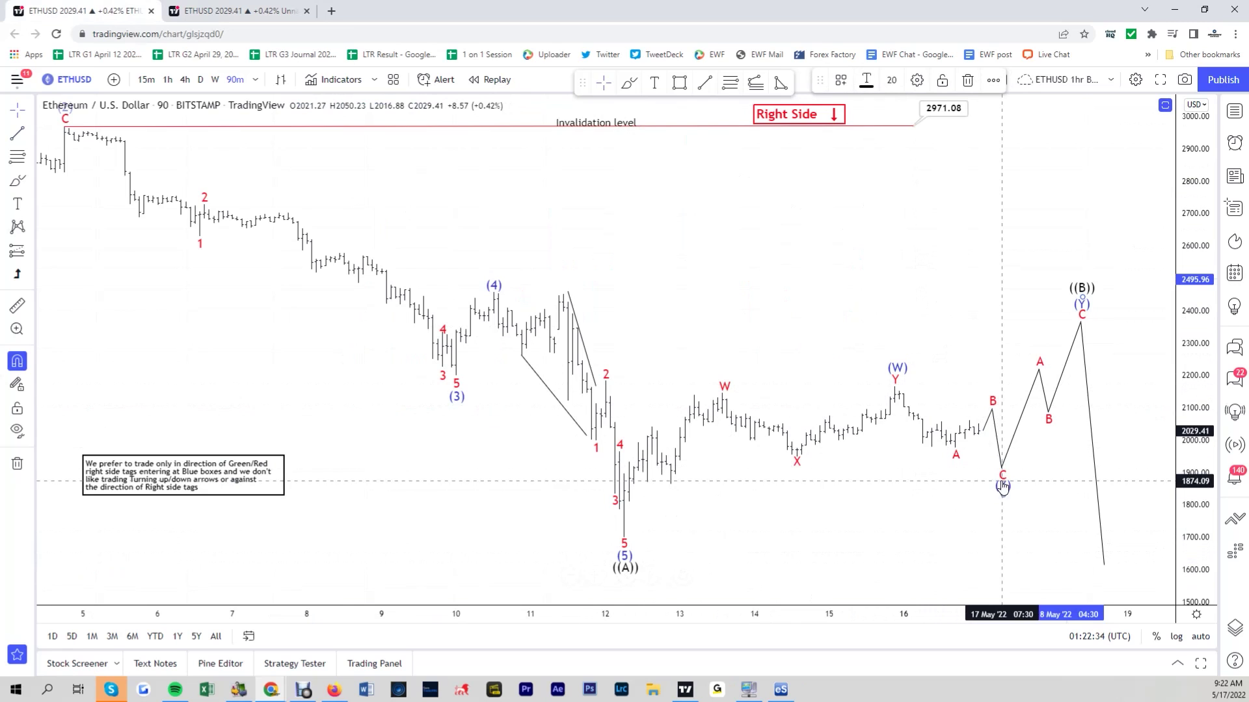
{"action": "key", "text": "ctrl+Tab"}
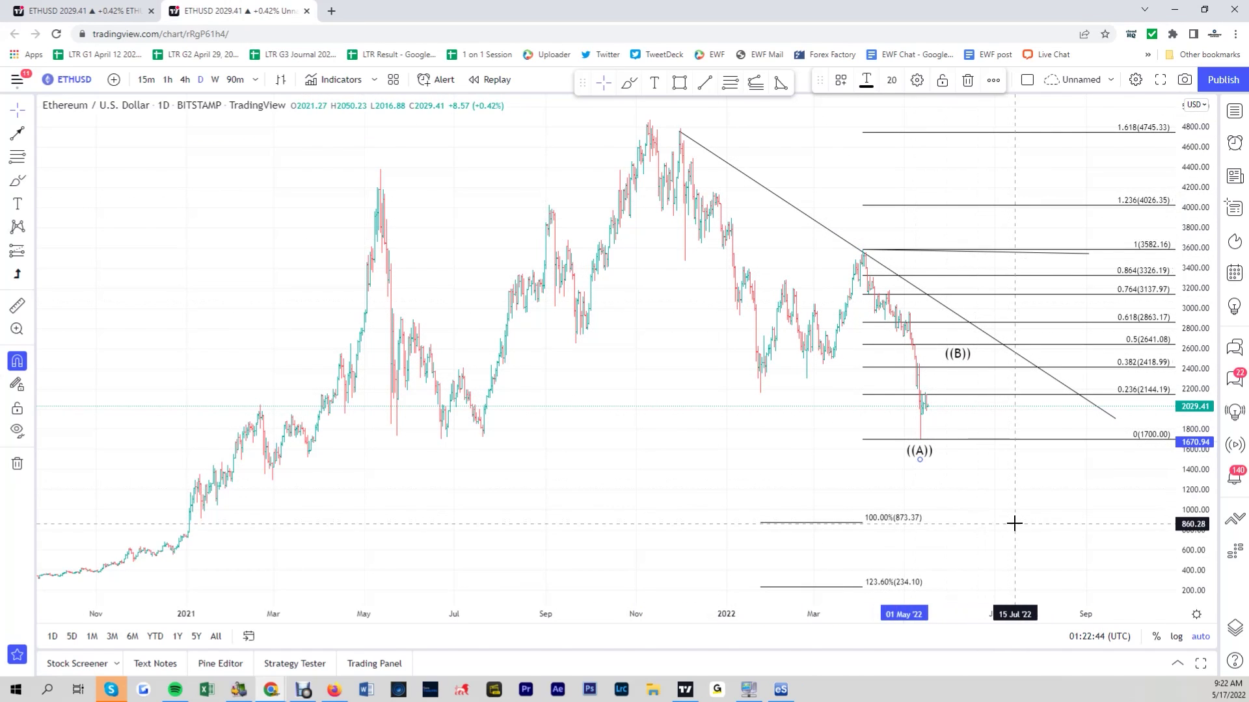
{"action": "left_click", "coordinate": [45, 13]}
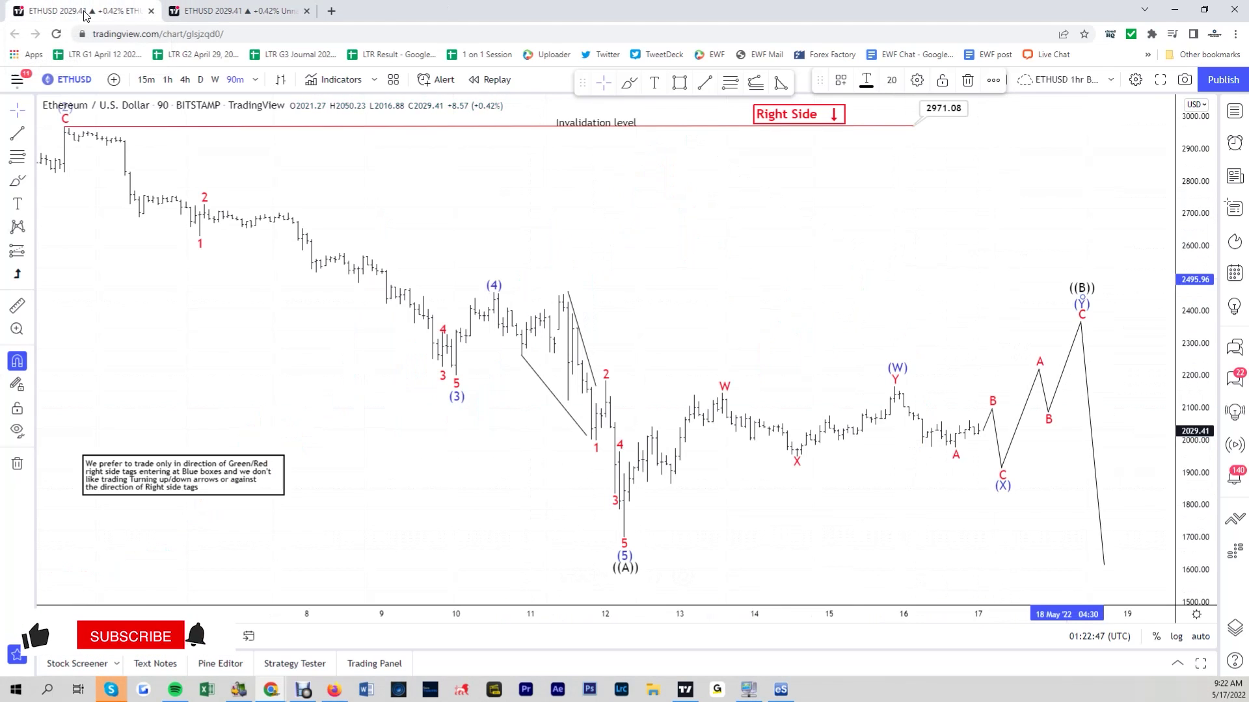